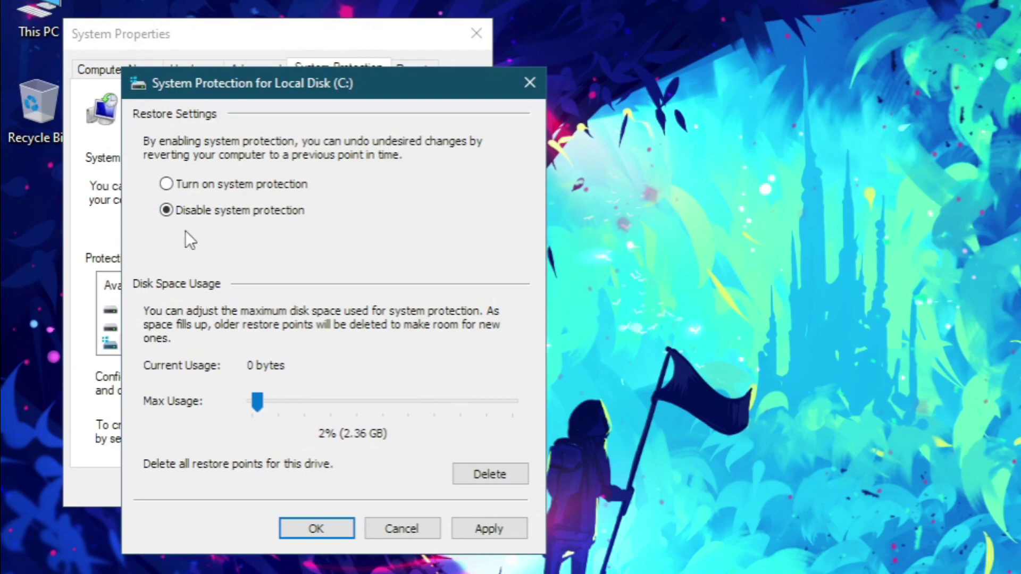
# Turn on system protection for Local Disk (C:) and apply the setting
pyautogui.click(164, 182)
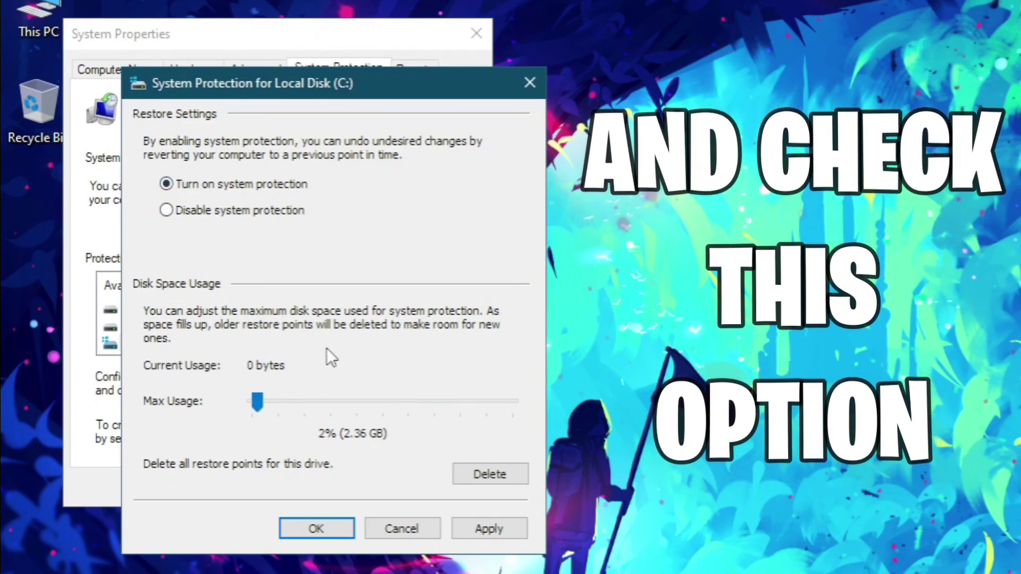
pyautogui.click(487, 529)
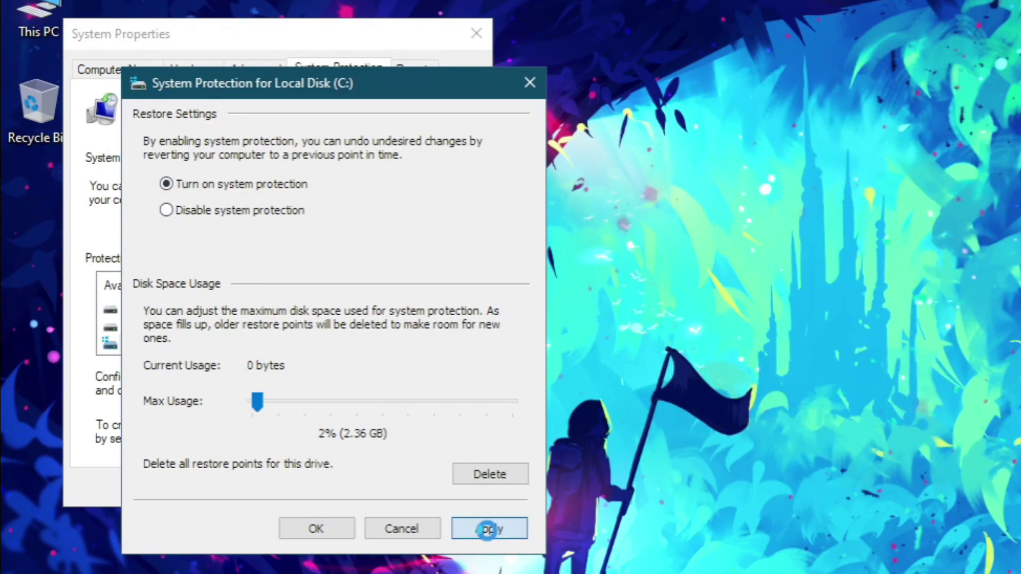
pyautogui.click(315, 532)
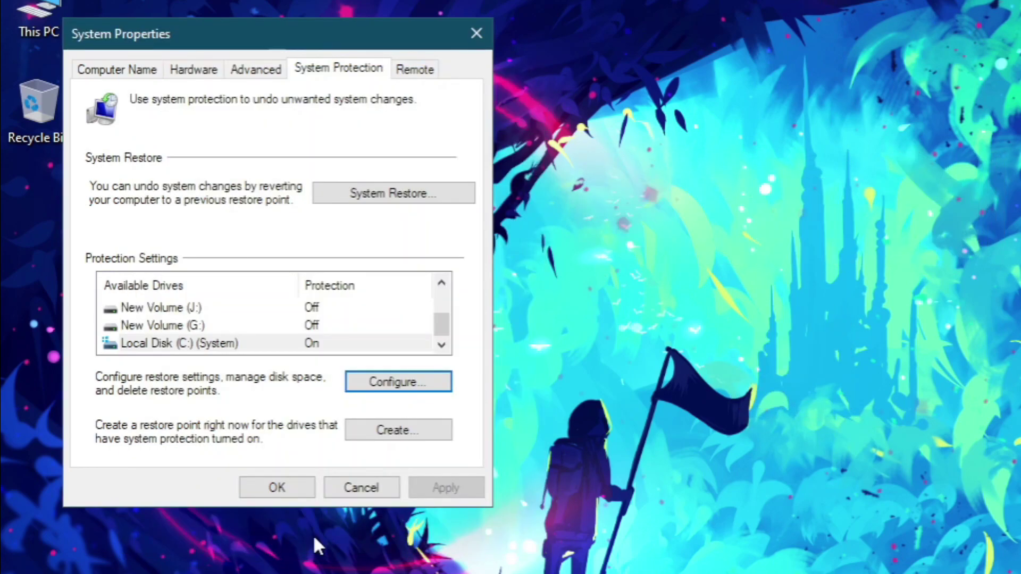
# Create a restore point described as BackUp and close the System Properties dialog
pyautogui.click(432, 429)
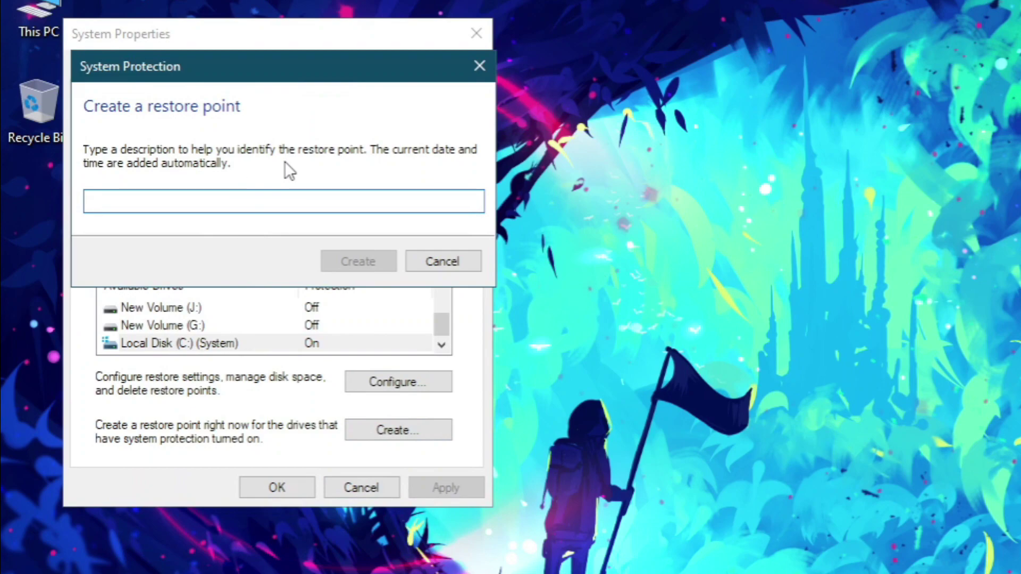
pyautogui.write('BackUp')
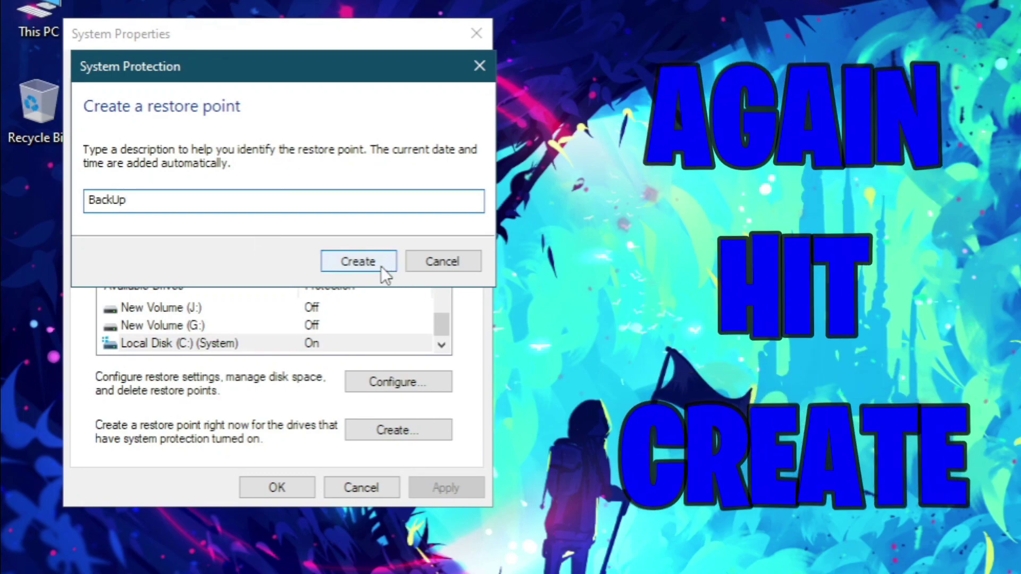
pyautogui.click(380, 265)
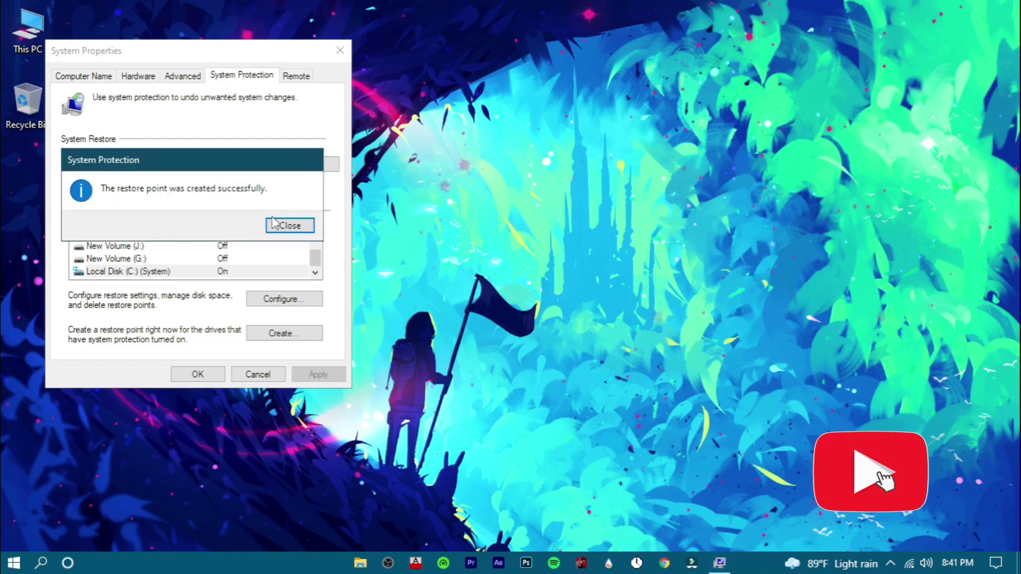
pyautogui.click(276, 224)
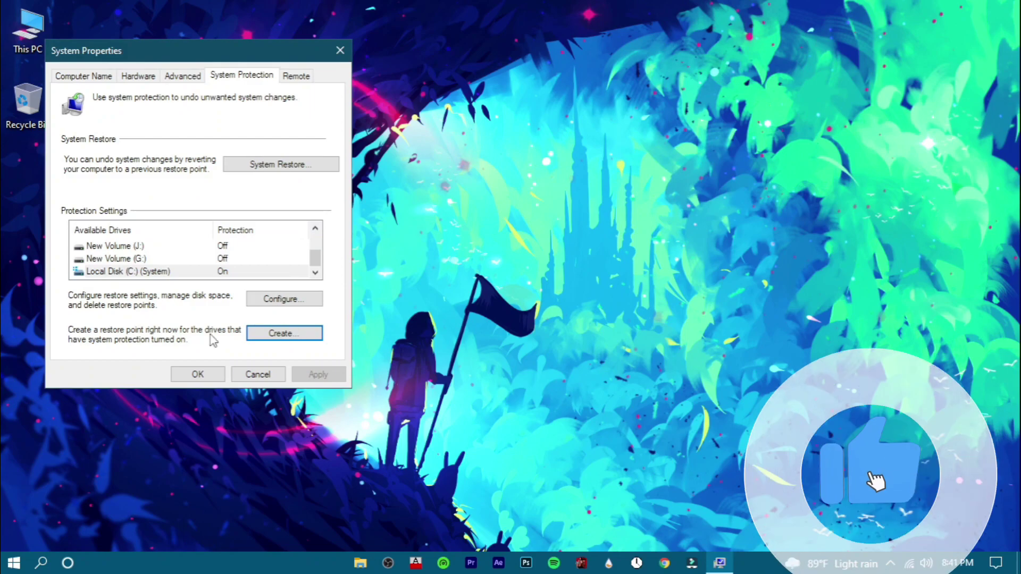
pyautogui.click(200, 375)
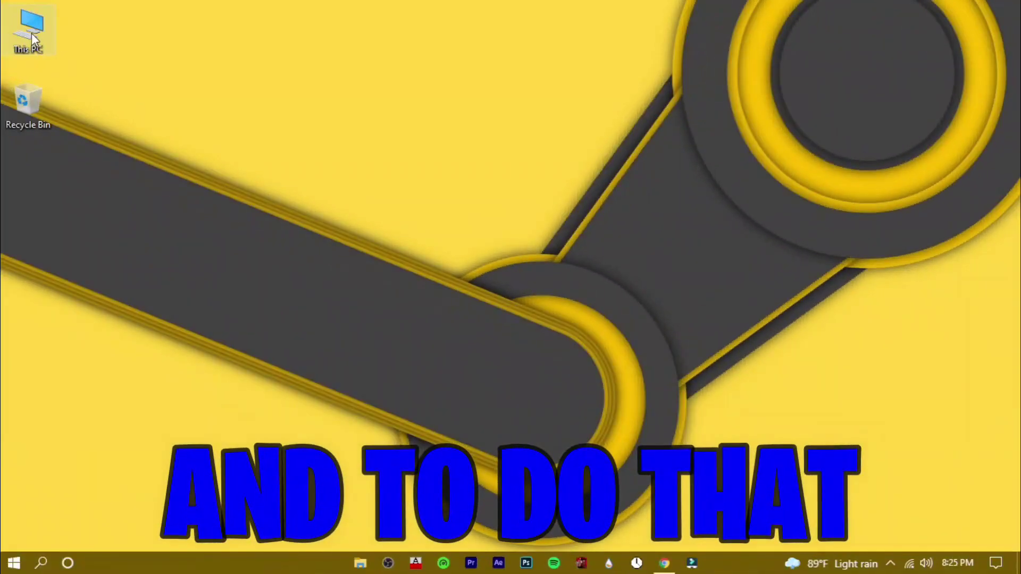
# Open This PC, view the computer's properties and bring up the advanced system settings
pyautogui.rightClick(31, 33)
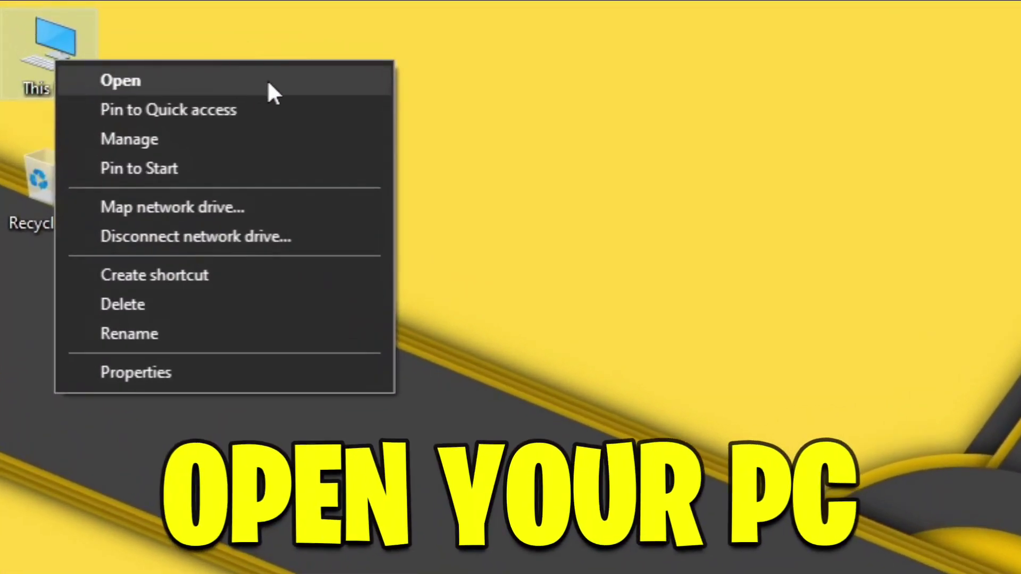
pyautogui.click(270, 81)
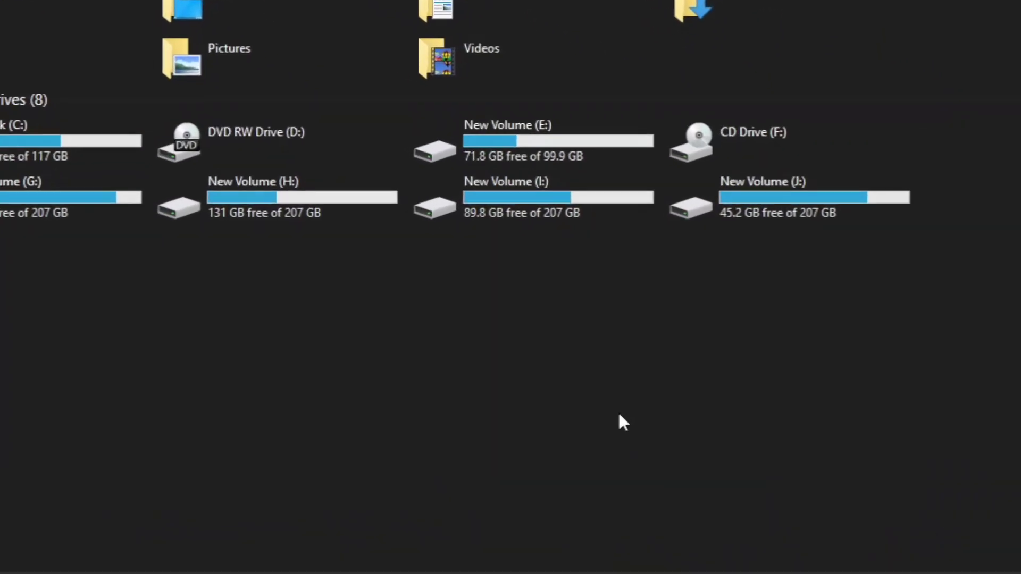
pyautogui.rightClick(670, 418)
pyautogui.click(767, 391)
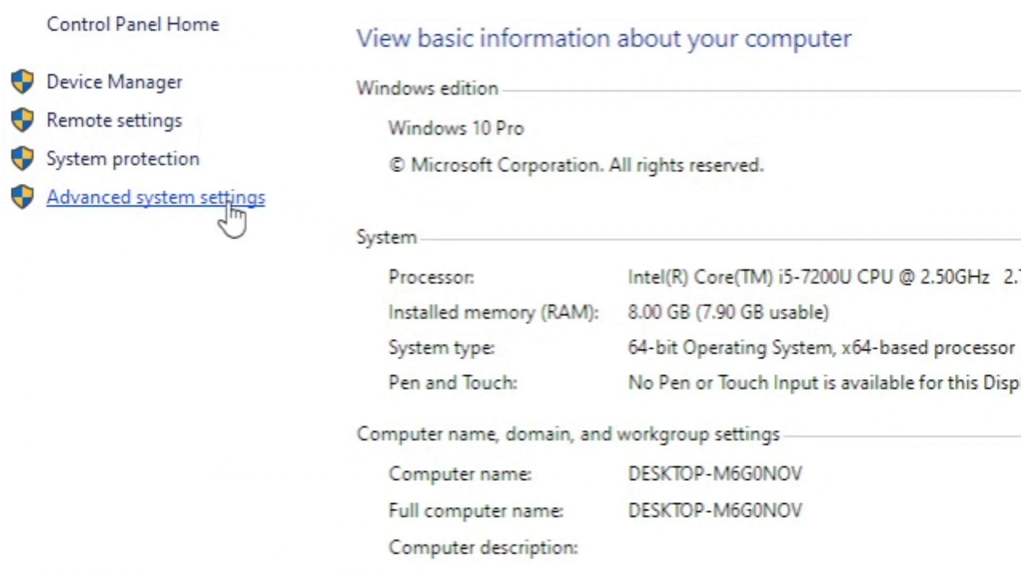
pyautogui.click(233, 202)
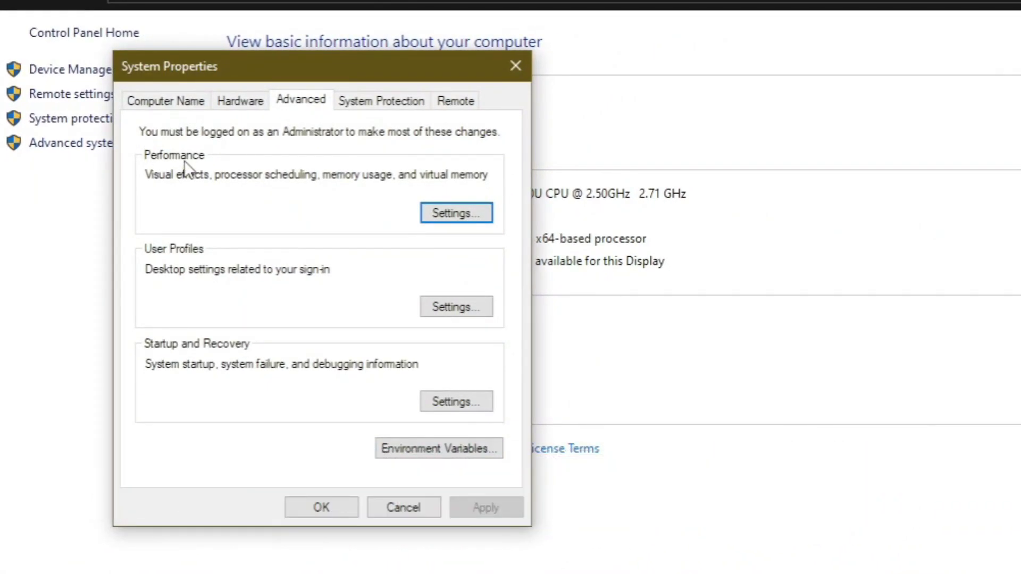
# Adjust visual effects for best performance, enabling only thumbnails instead of icons and smooth edges of screen fonts, and apply the changes
pyautogui.click(485, 215)
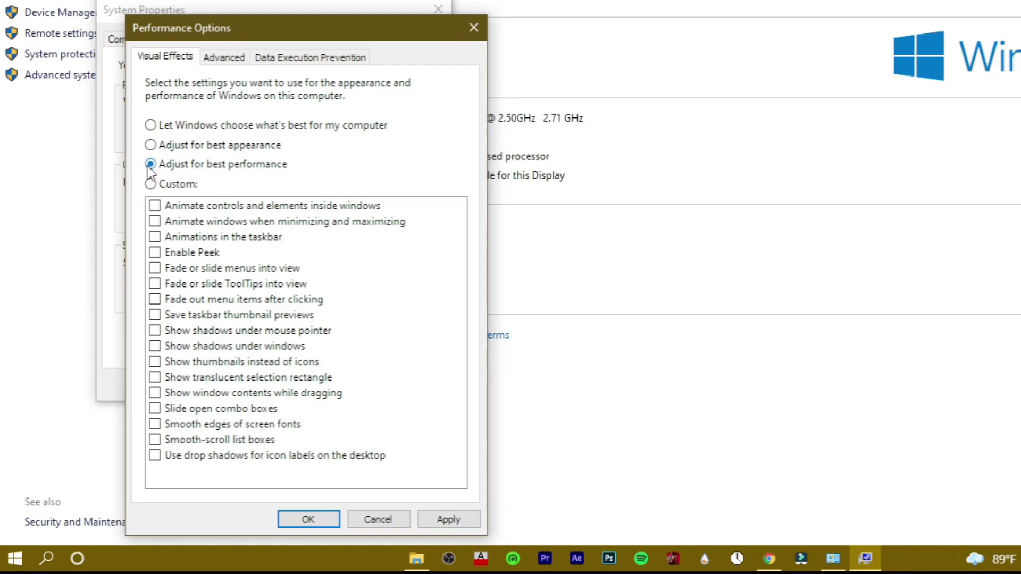
pyautogui.click(154, 364)
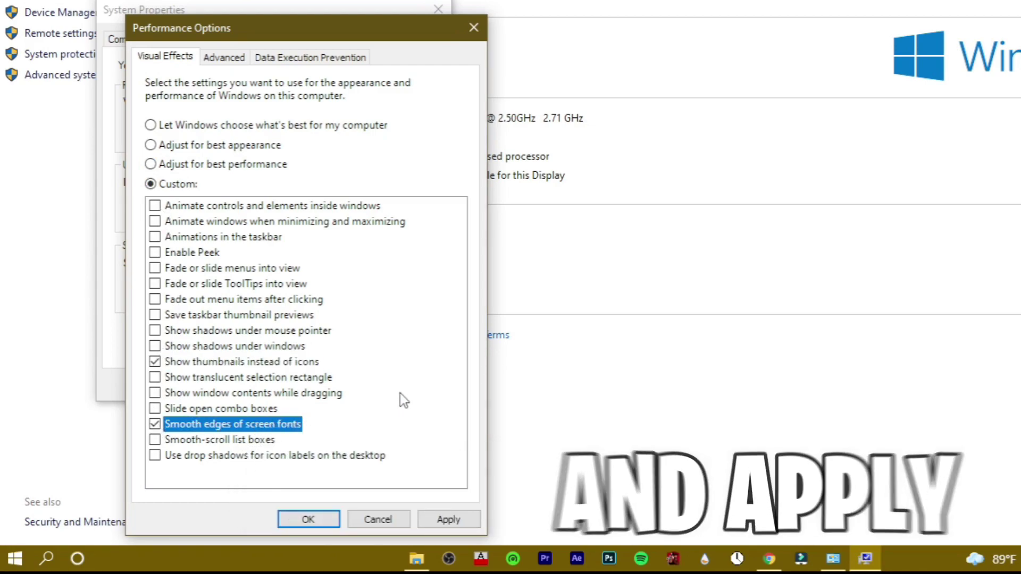
pyautogui.click(455, 519)
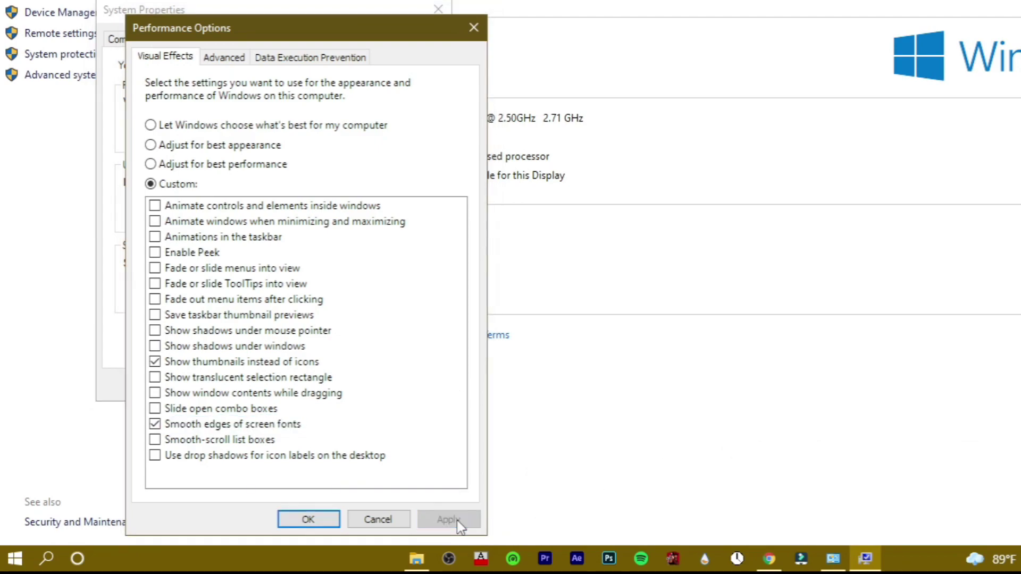
pyautogui.click(285, 525)
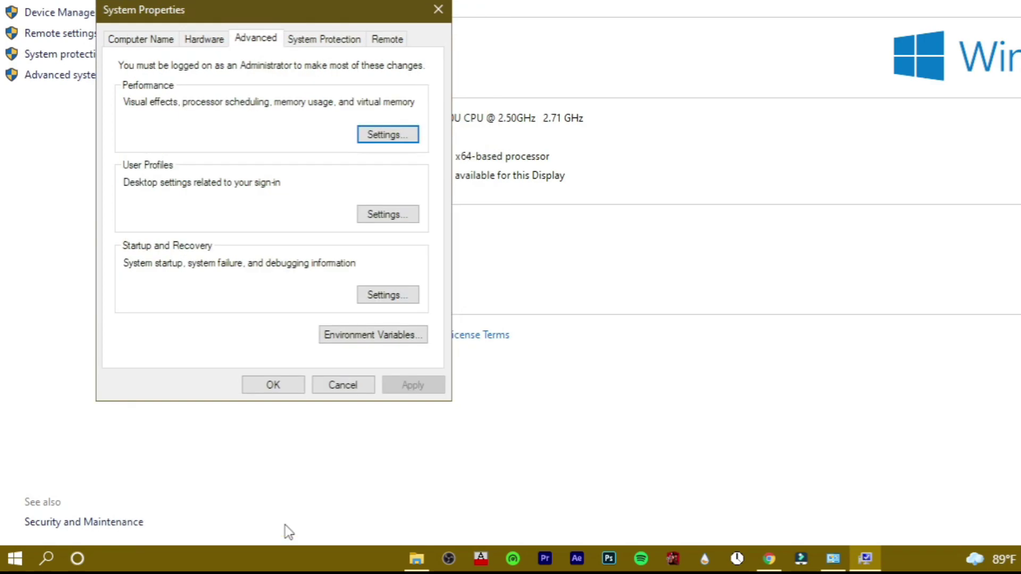
pyautogui.click(273, 386)
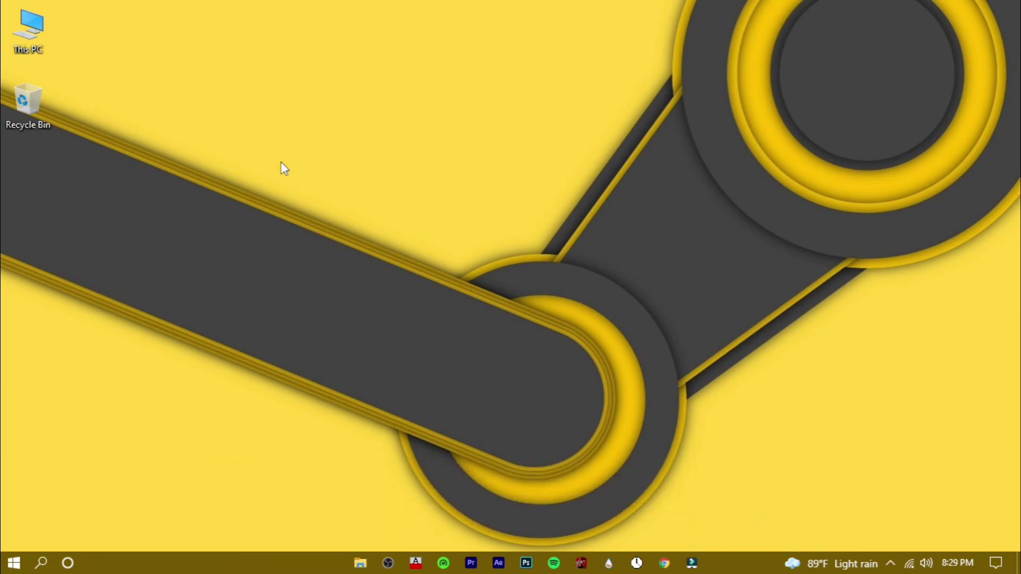
# Reopen the advanced system settings from the properties of This PC
pyautogui.rightClick(30, 21)
pyautogui.click(69, 193)
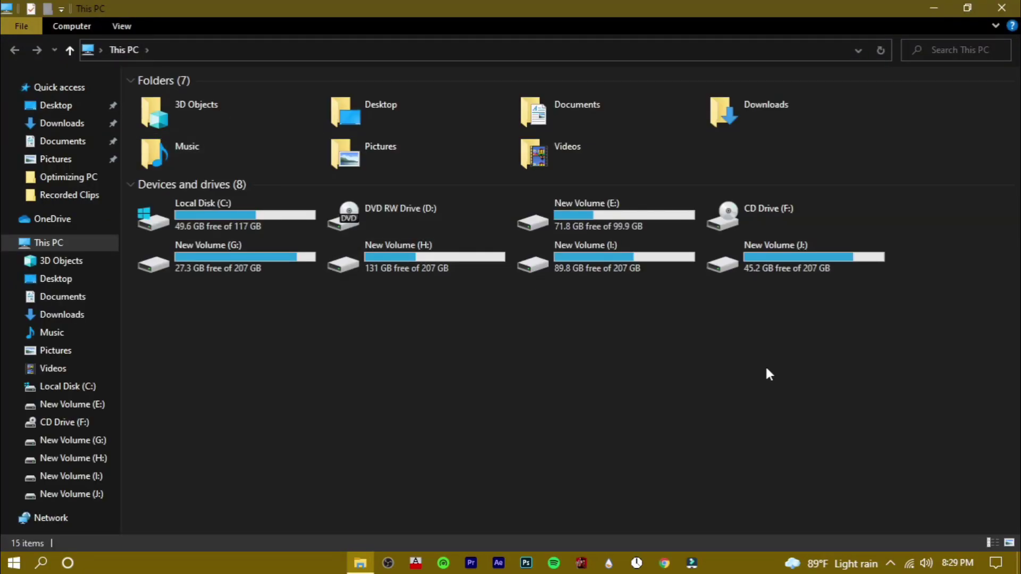
pyautogui.rightClick(766, 372)
pyautogui.click(811, 527)
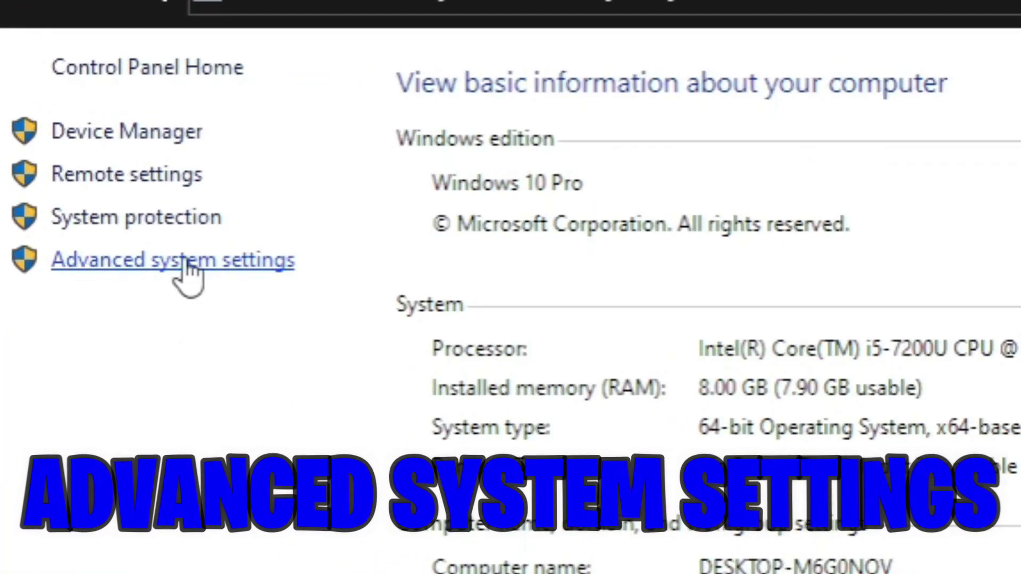
pyautogui.click(285, 262)
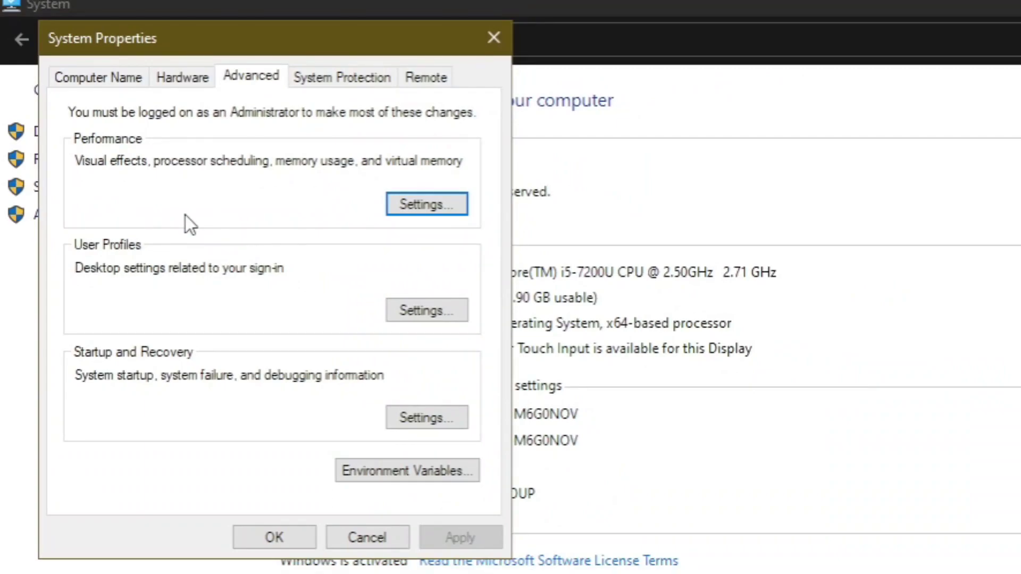
# Open the virtual memory configuration in the advanced performance options
pyautogui.click(428, 207)
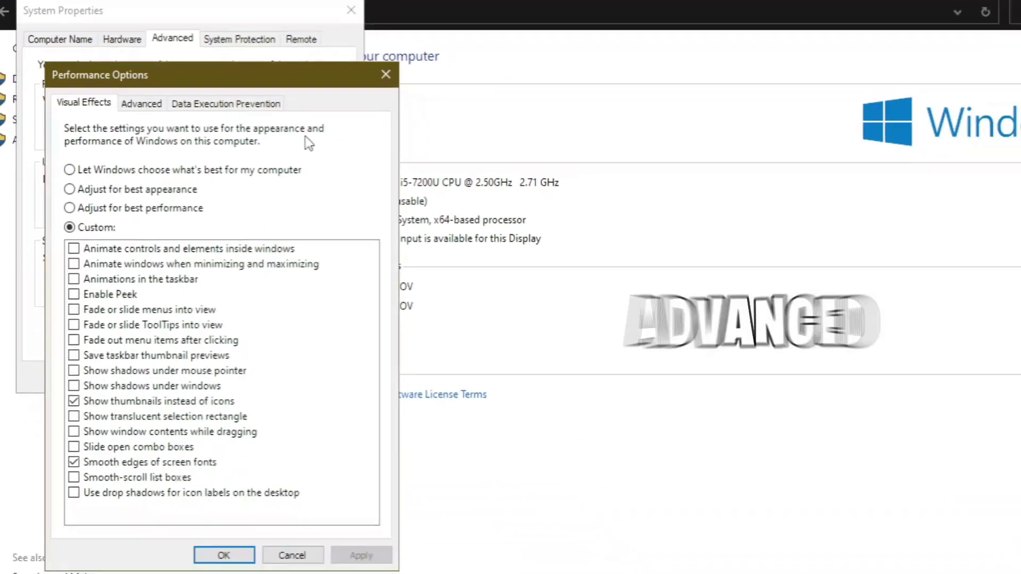
pyautogui.click(140, 104)
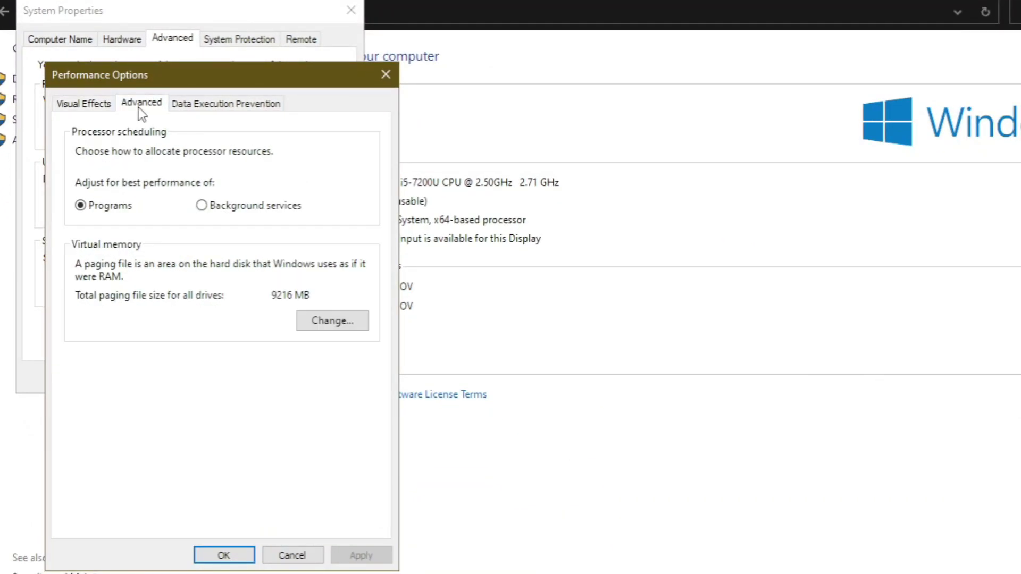
pyautogui.click(325, 319)
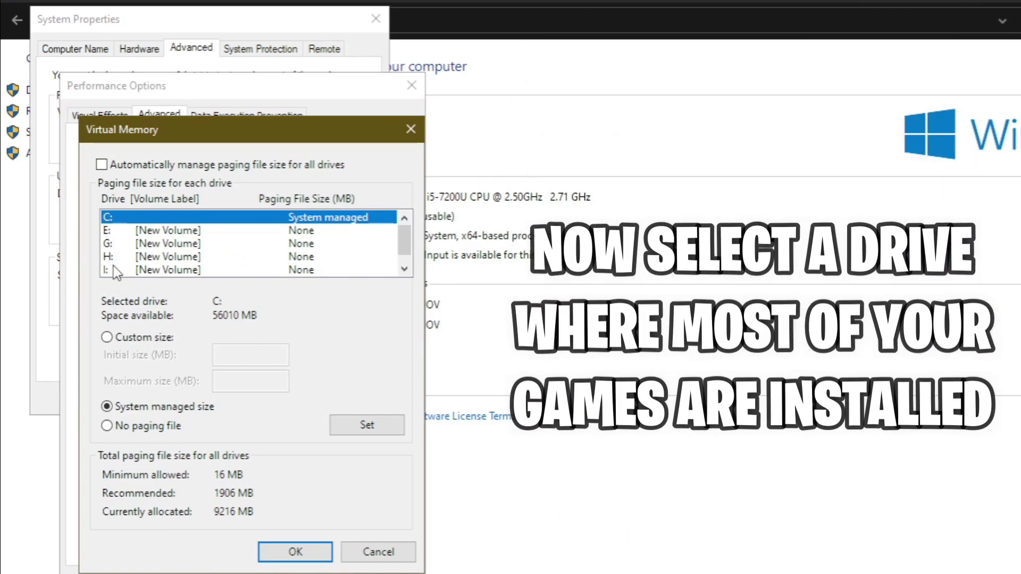
# Give drive H: a custom paging file with an initial and maximum size of 4096 MB and confirm the virtual memory settings
pyautogui.click(195, 257)
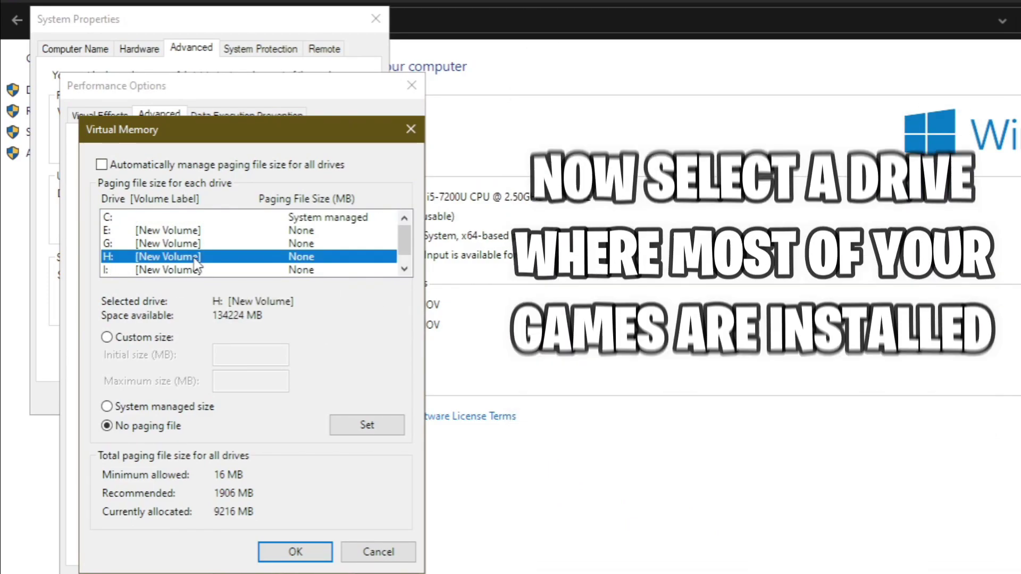
pyautogui.click(106, 337)
pyautogui.click(255, 353)
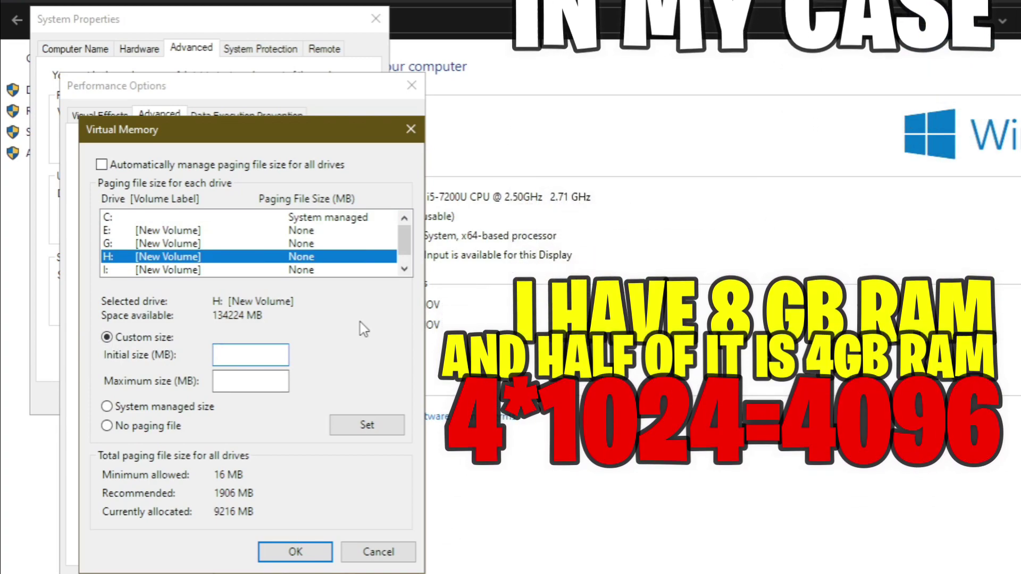
pyautogui.write('4096')
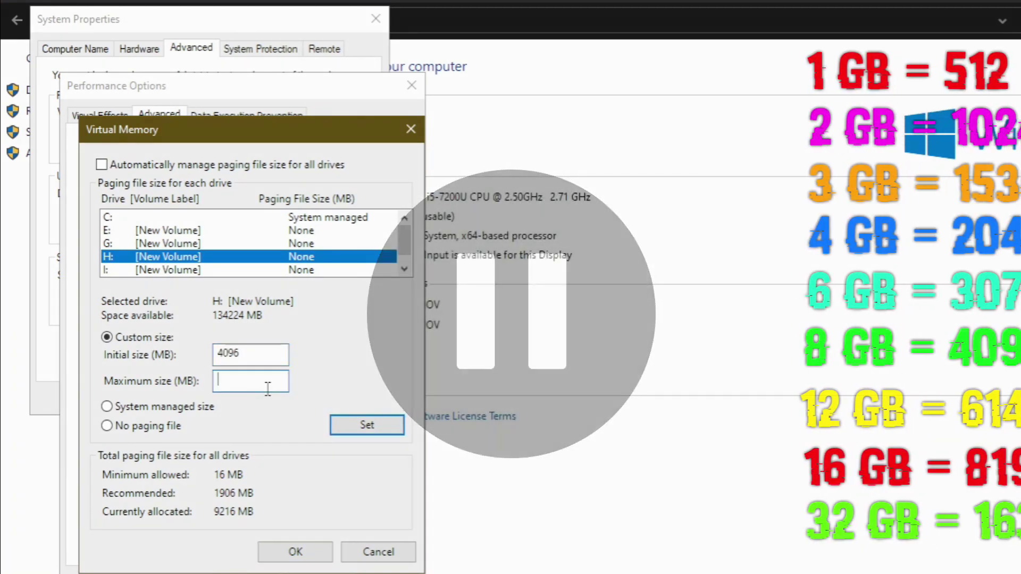
pyautogui.click(268, 385)
pyautogui.write('409')
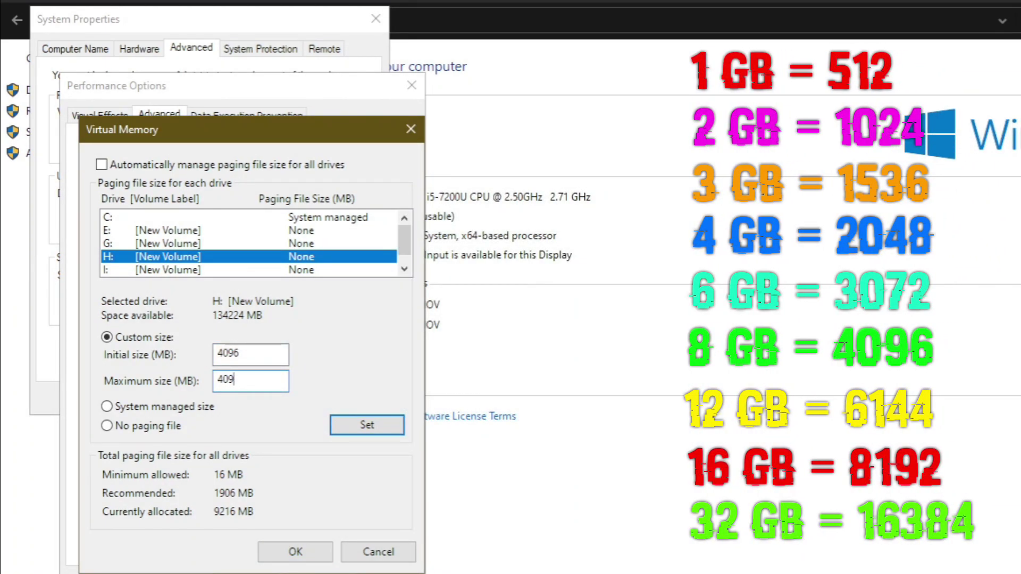
pyautogui.write('6')
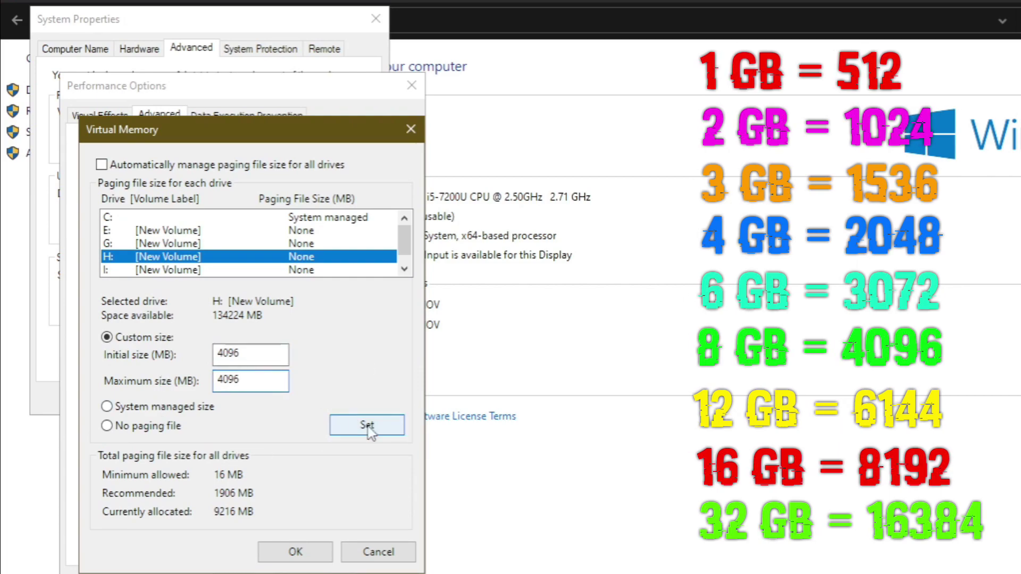
pyautogui.click(368, 427)
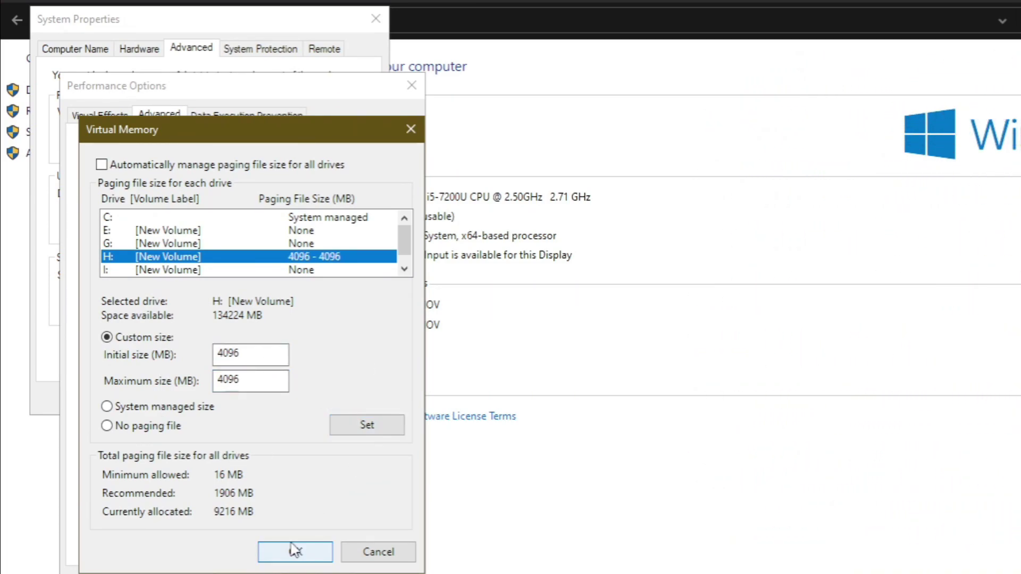
pyautogui.click(294, 550)
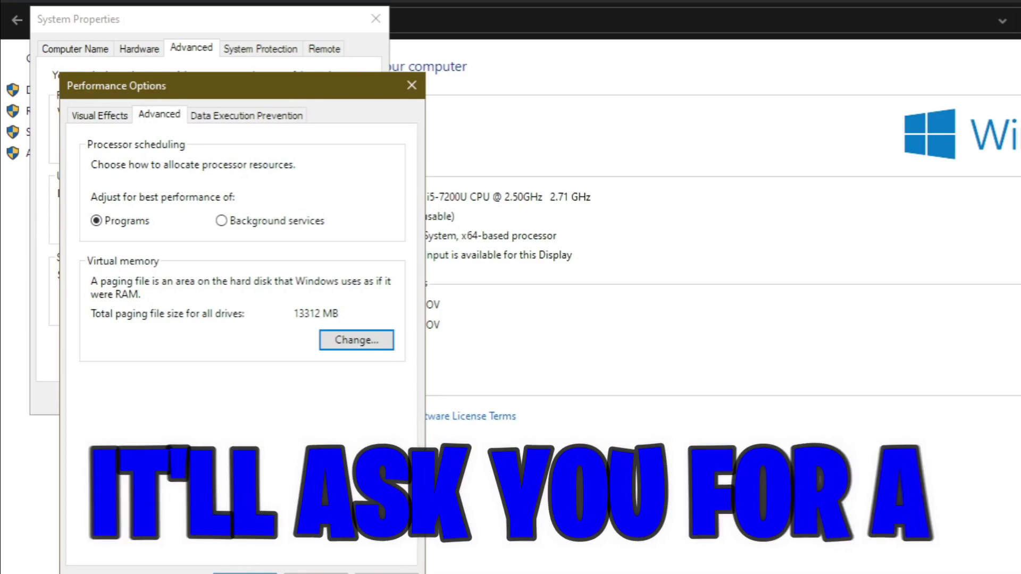
# Confirm the performance and system properties dialogs, and close the System and This PC windows
pyautogui.click(245, 572)
pyautogui.click(178, 355)
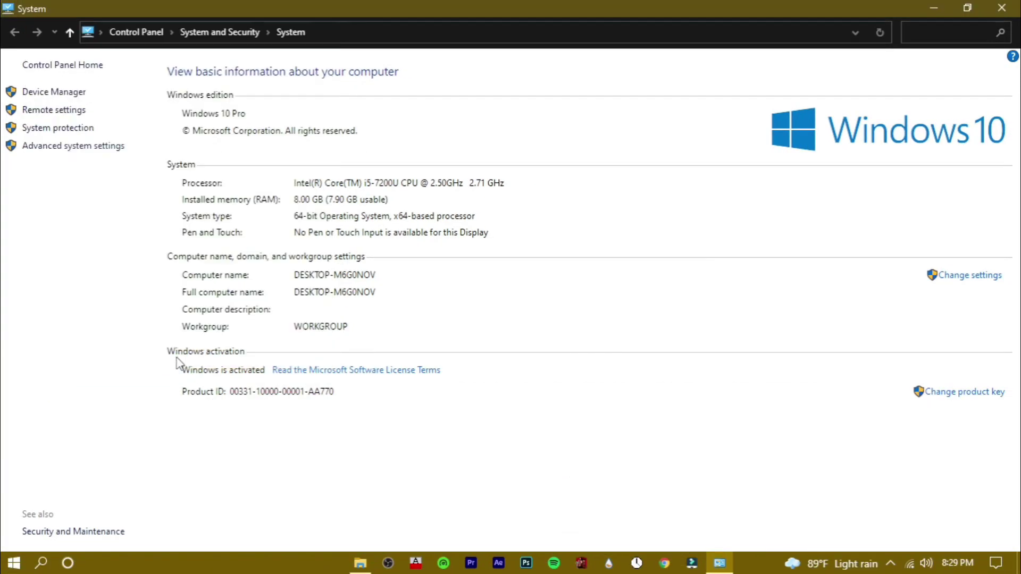
pyautogui.click(1001, 8)
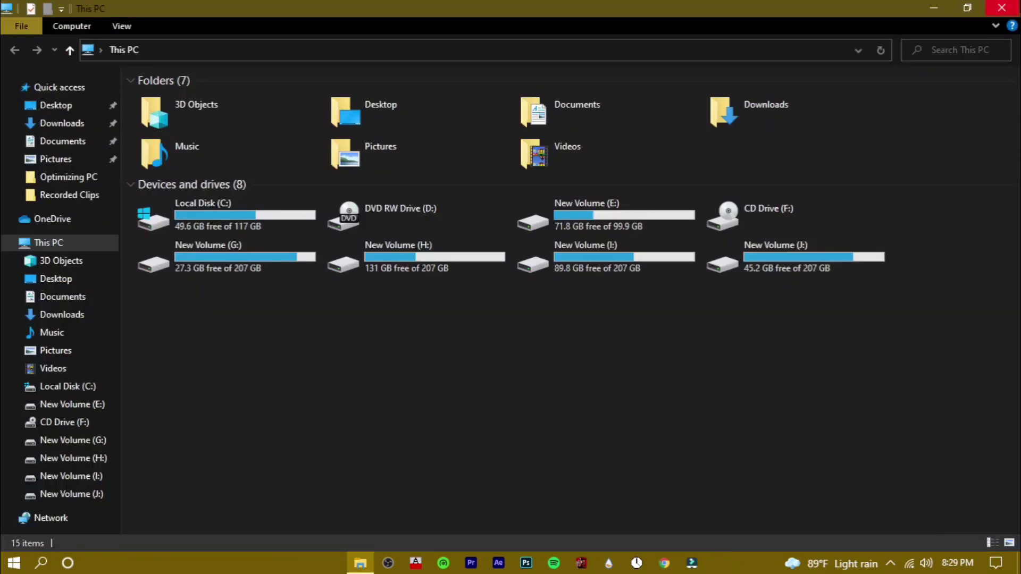
pyautogui.click(1001, 8)
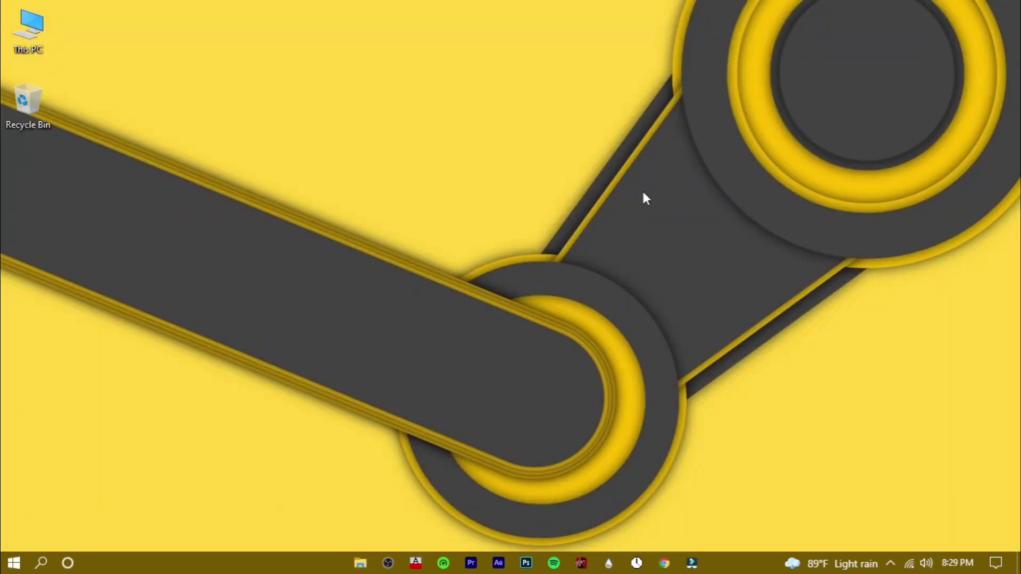
# Refresh the desktop and restart the computer
pyautogui.rightClick(521, 253)
pyautogui.click(551, 292)
pyautogui.press('super')
pyautogui.click(18, 544)
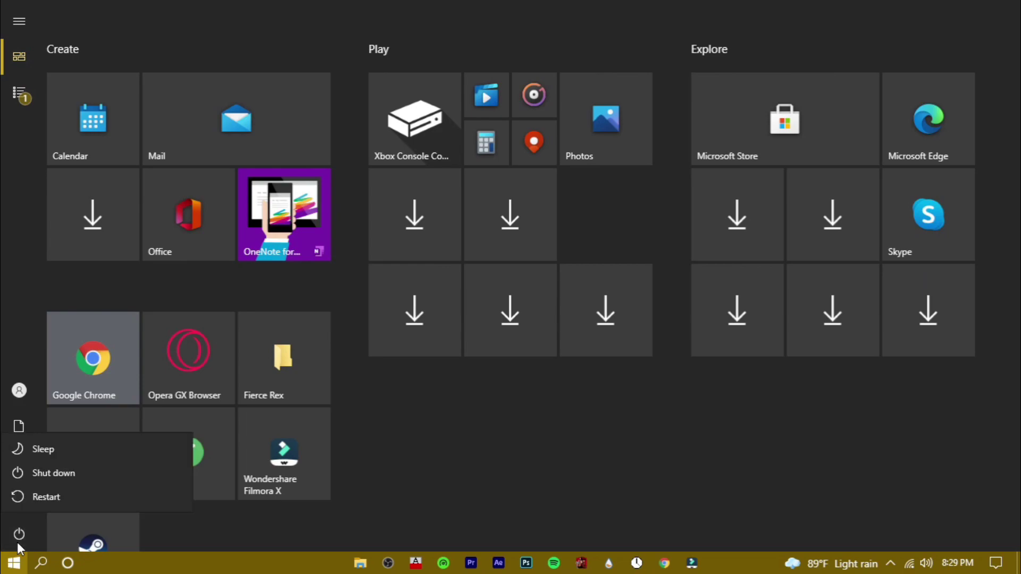
pyautogui.click(116, 497)
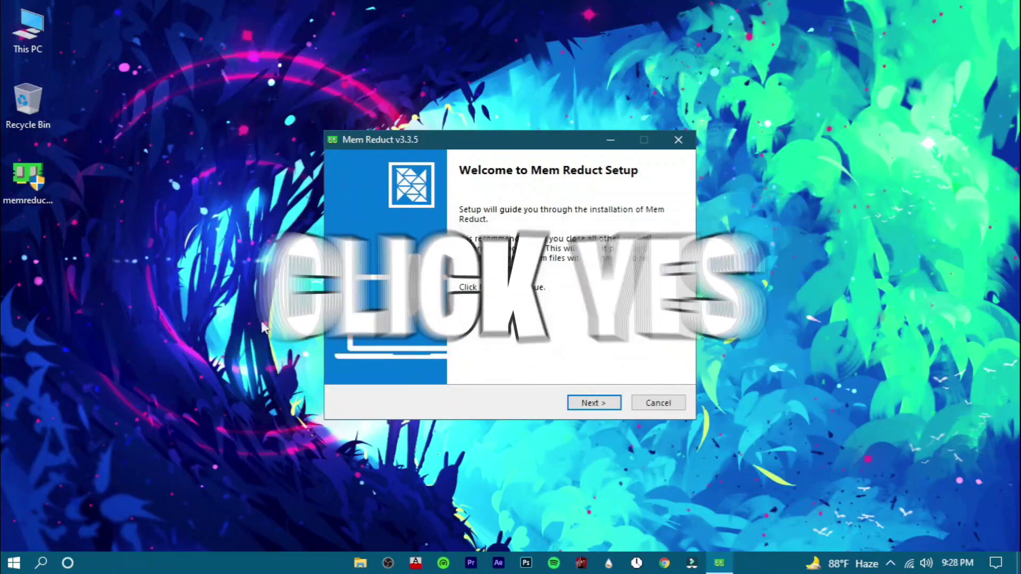
# Accept the Mem Reduct licence, install it in the default folder with the preselected components, and finish setup with the program set to run
pyautogui.click(611, 404)
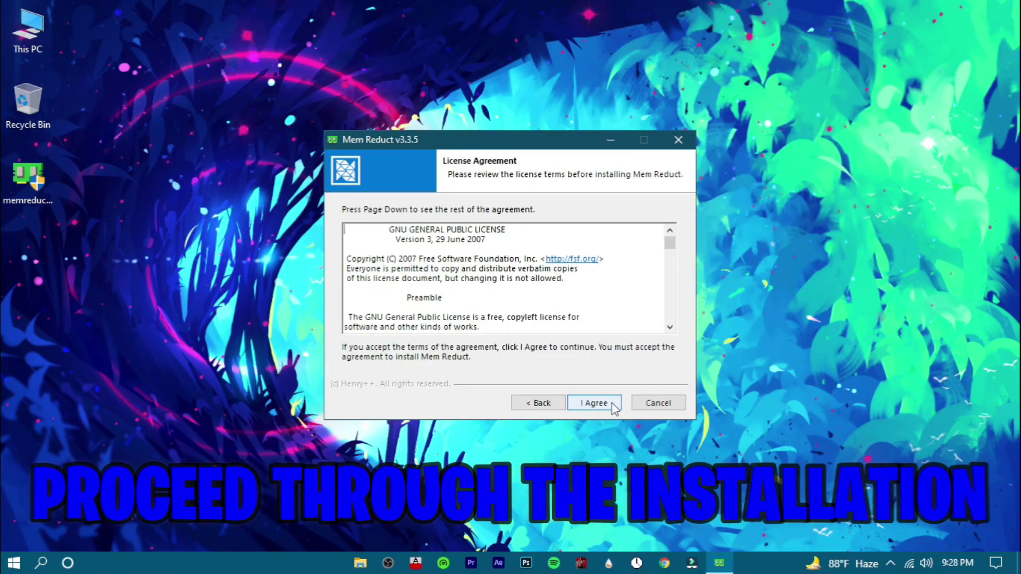
pyautogui.click(612, 404)
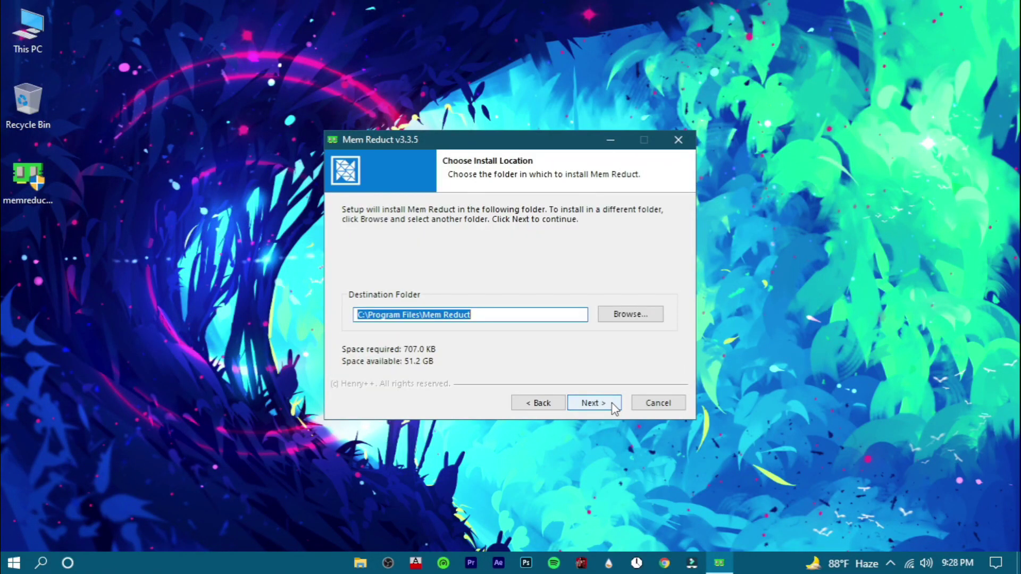
pyautogui.click(613, 405)
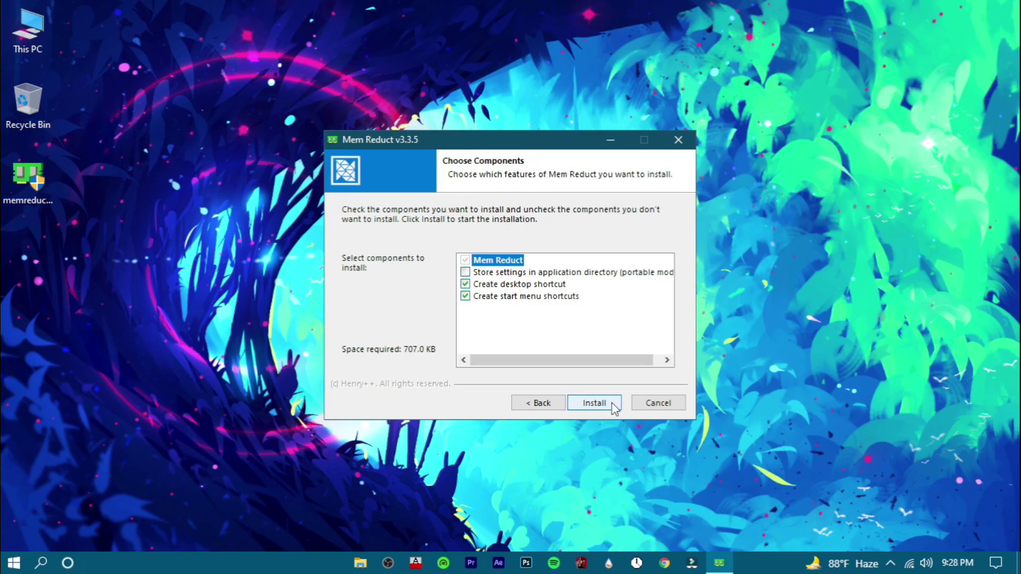
pyautogui.click(613, 405)
pyautogui.click(613, 405)
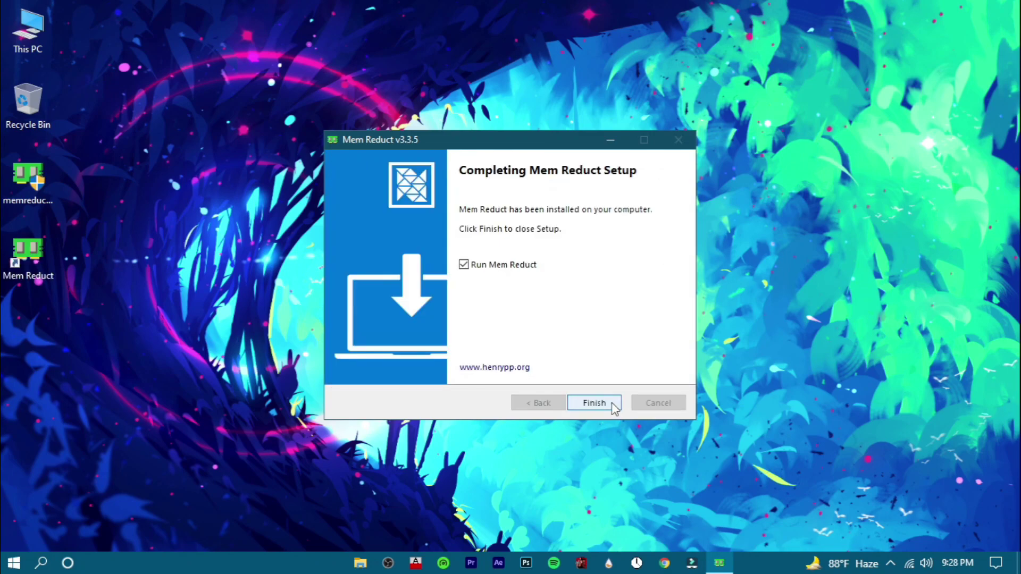
pyautogui.click(612, 405)
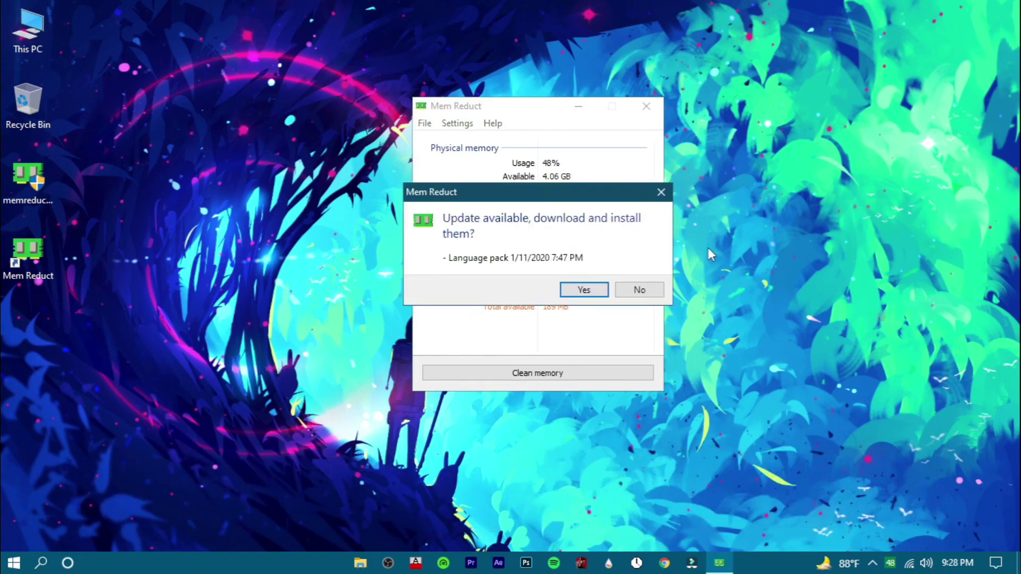
# Dismiss the language pack update, clean the memory, and close the Mem Reduct window
pyautogui.click(664, 196)
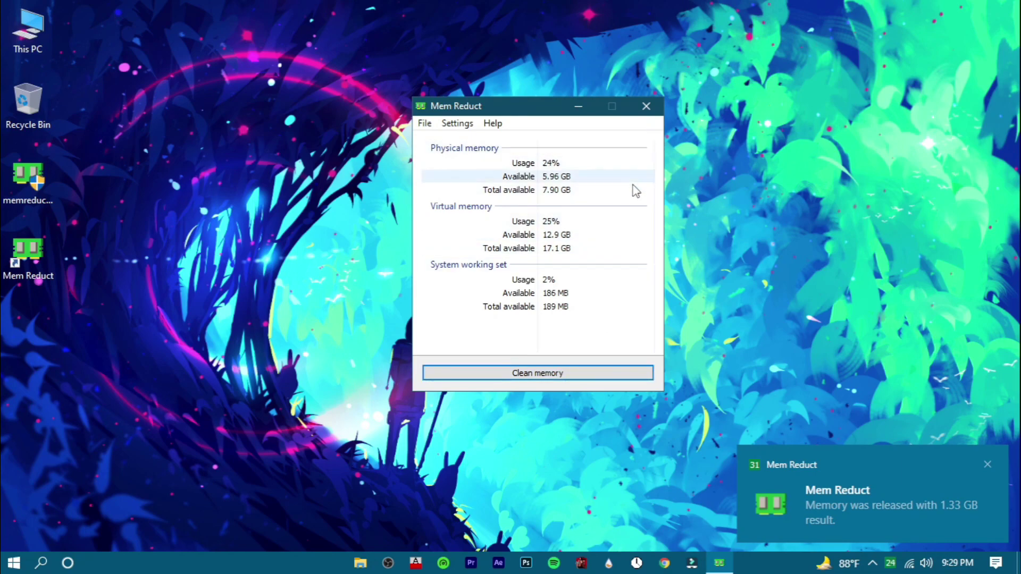
pyautogui.click(646, 107)
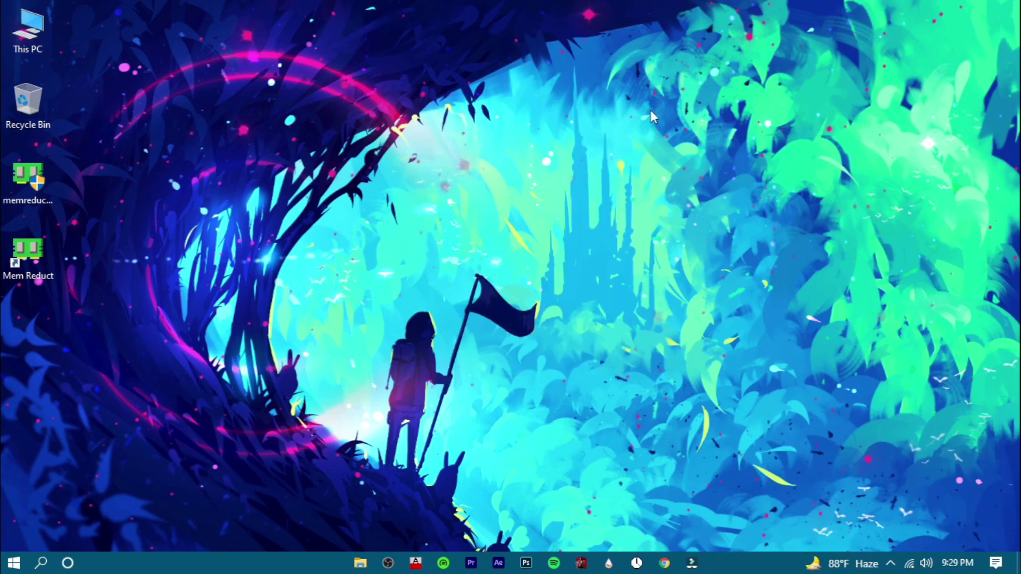
# Clean the memory again through Mem Reduct's hidden notification area icon
pyautogui.click(887, 570)
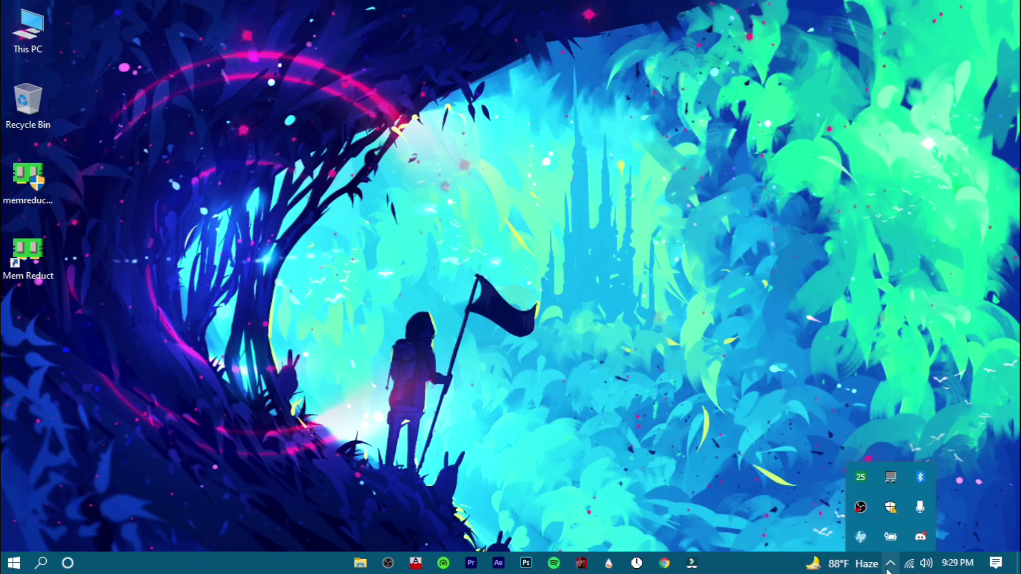
pyautogui.moveTo(863, 482)
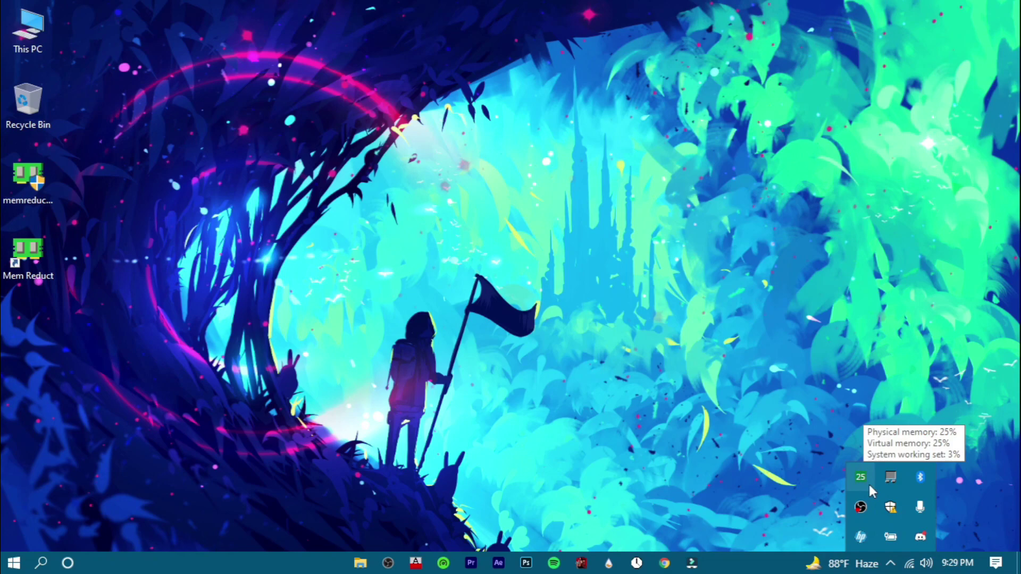
pyautogui.rightClick(868, 484)
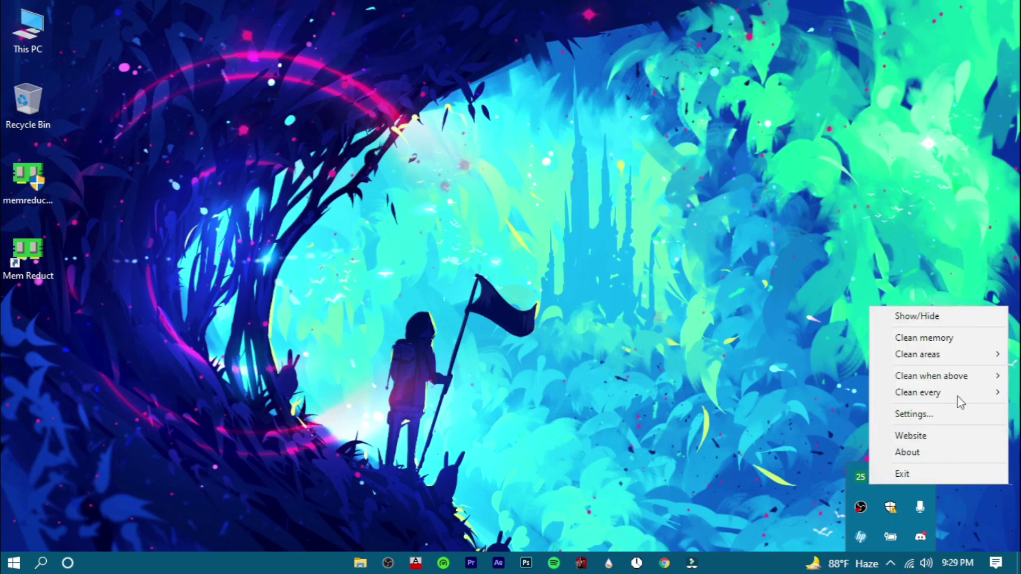
pyautogui.click(923, 337)
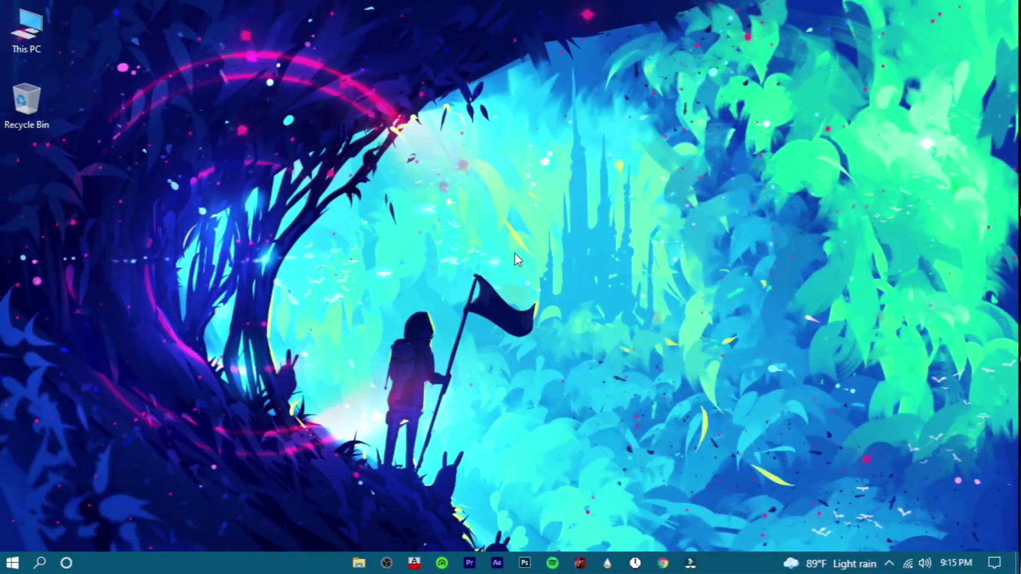
# Switch to Task Manager and open its list of startup programs
pyautogui.rightClick(255, 566)
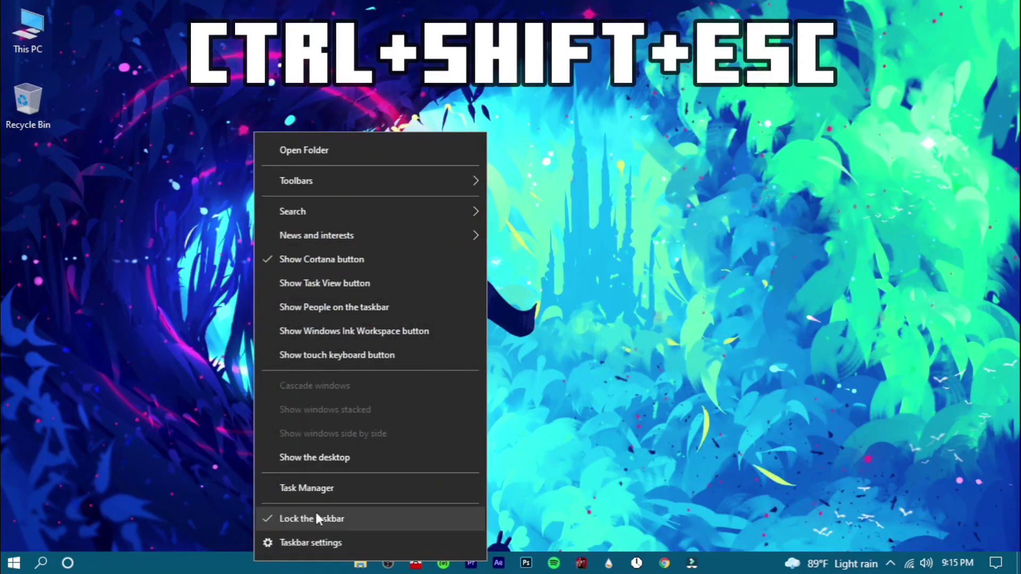
pyautogui.click(409, 489)
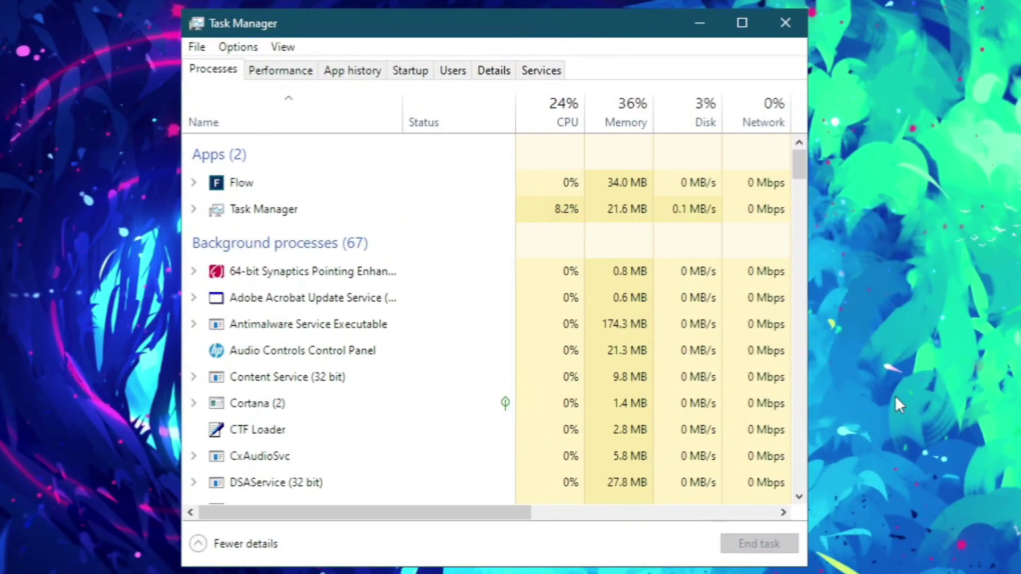
pyautogui.click(407, 75)
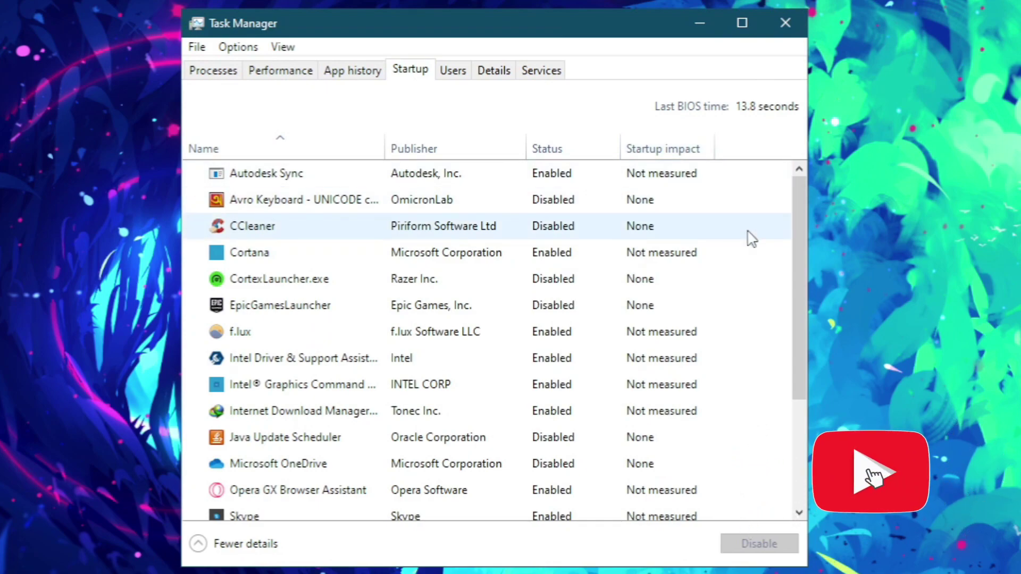
# Disable Autodesk Sync, Cortana, f.lux and the Intel Driver & Support Assistant at startup
pyautogui.click(552, 174)
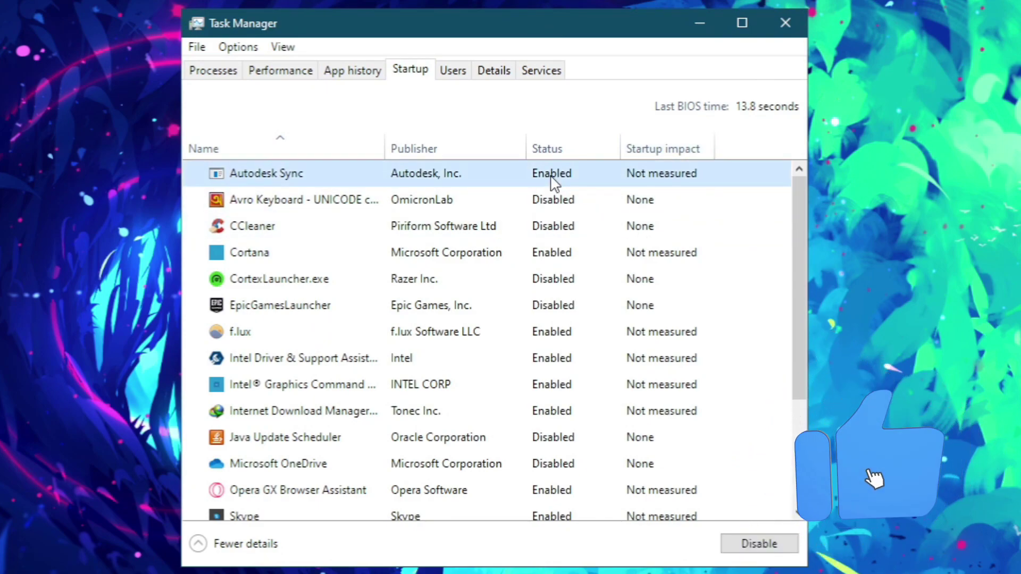
pyautogui.click(761, 548)
pyautogui.click(558, 254)
pyautogui.click(758, 546)
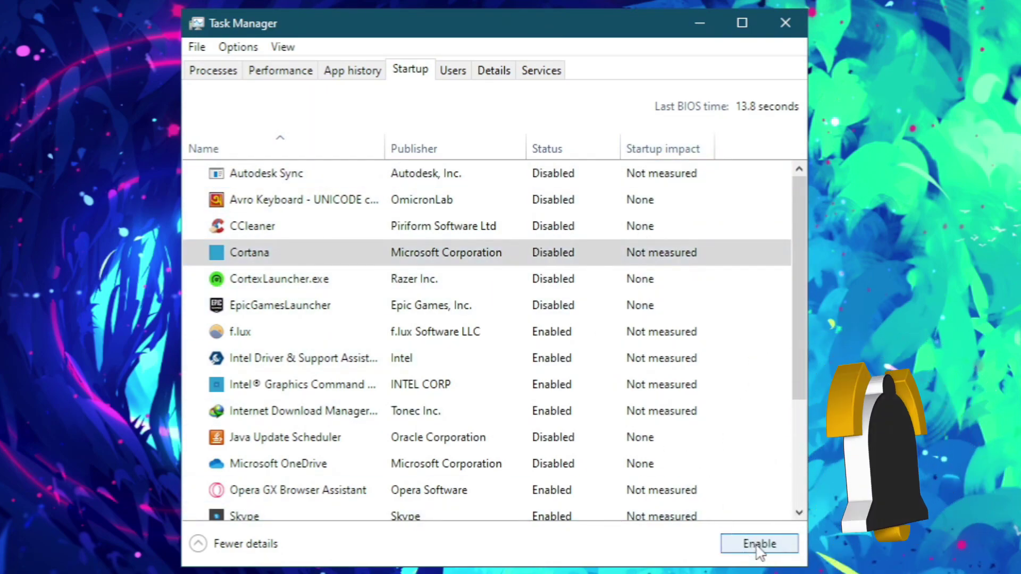
pyautogui.click(553, 331)
pyautogui.click(760, 544)
pyautogui.click(569, 359)
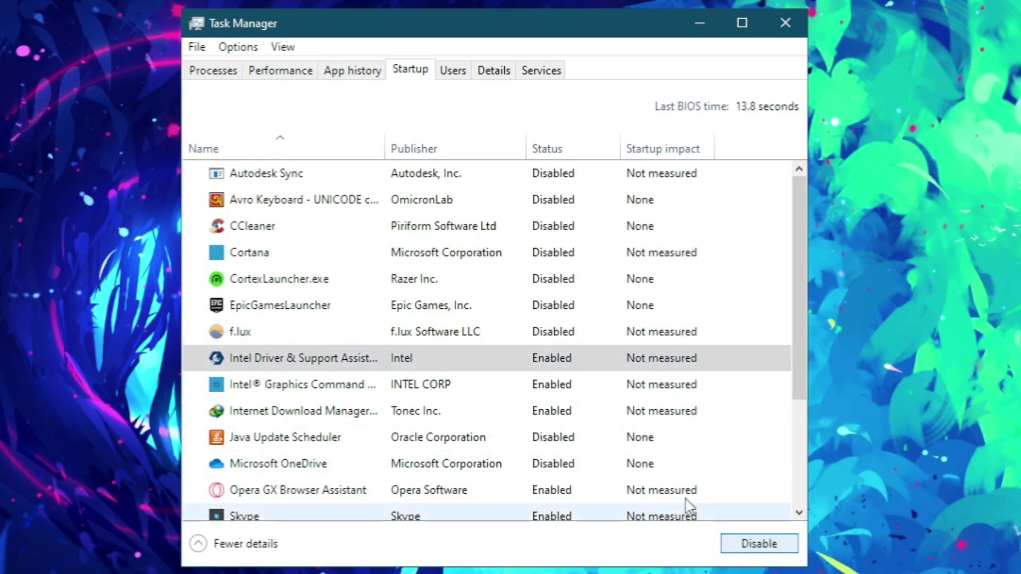
pyautogui.click(725, 543)
# Disable the Intel Graphics Command entry, Internet Download Manager, Opera GX Browser Assistant and Skype at startup
pyautogui.click(553, 384)
pyautogui.click(725, 543)
pyautogui.click(548, 411)
pyautogui.click(726, 544)
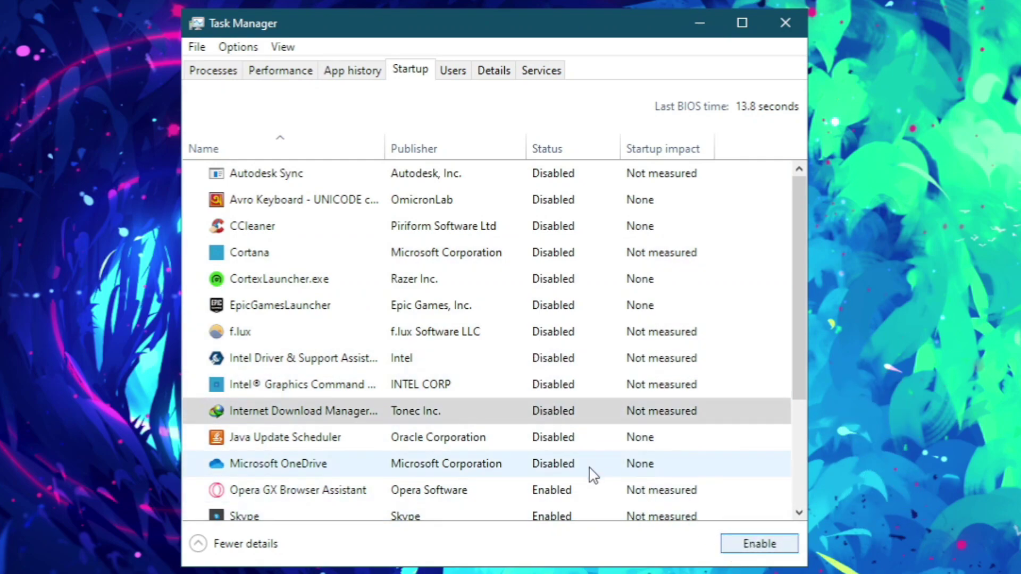
pyautogui.click(585, 490)
pyautogui.click(759, 544)
pyautogui.click(553, 515)
pyautogui.click(755, 543)
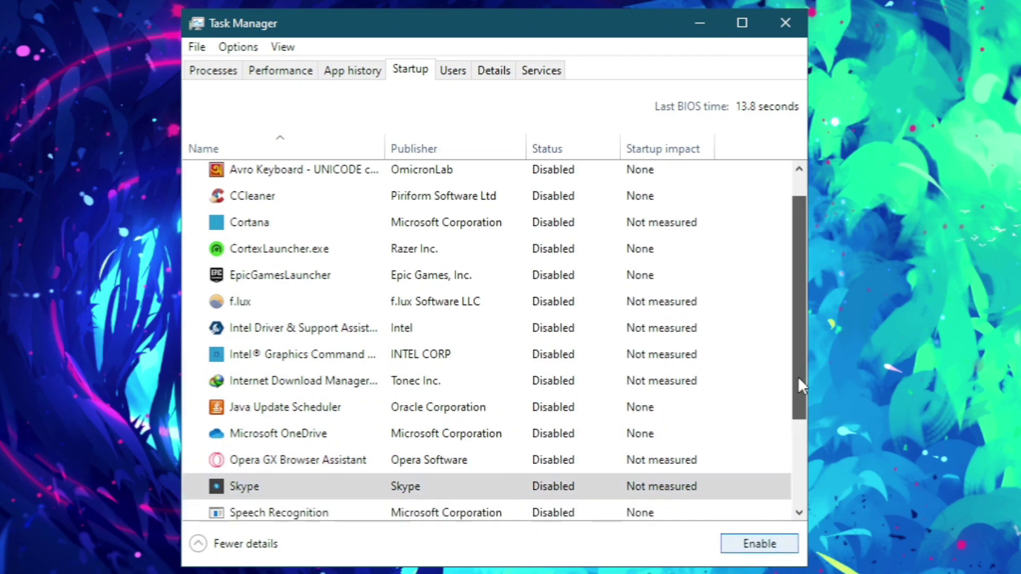
# Disable Steam at startup
pyautogui.moveTo(798, 376); pyautogui.dragTo(797, 461)
pyautogui.click(691, 428)
pyautogui.click(728, 544)
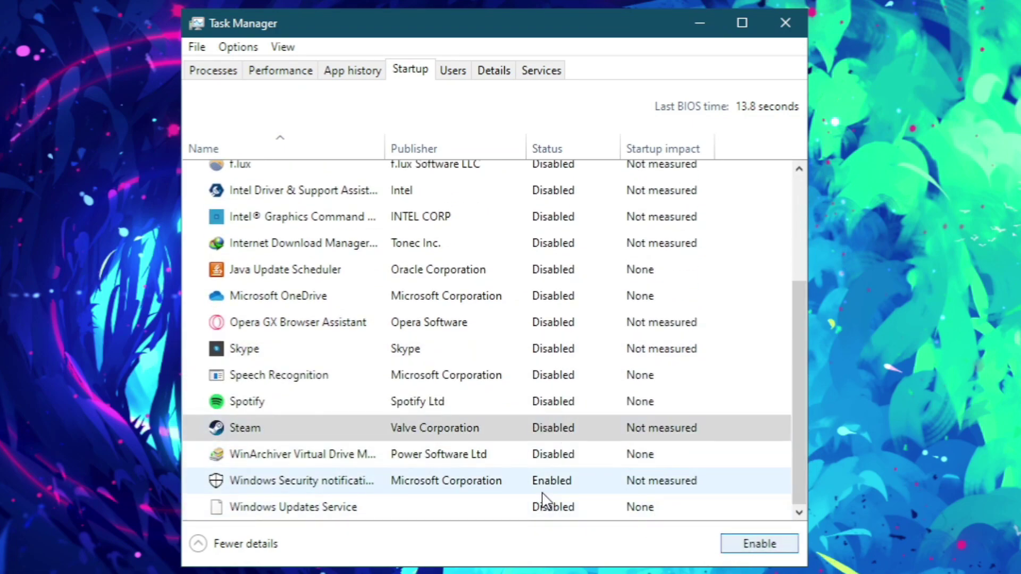
pyautogui.click(694, 375)
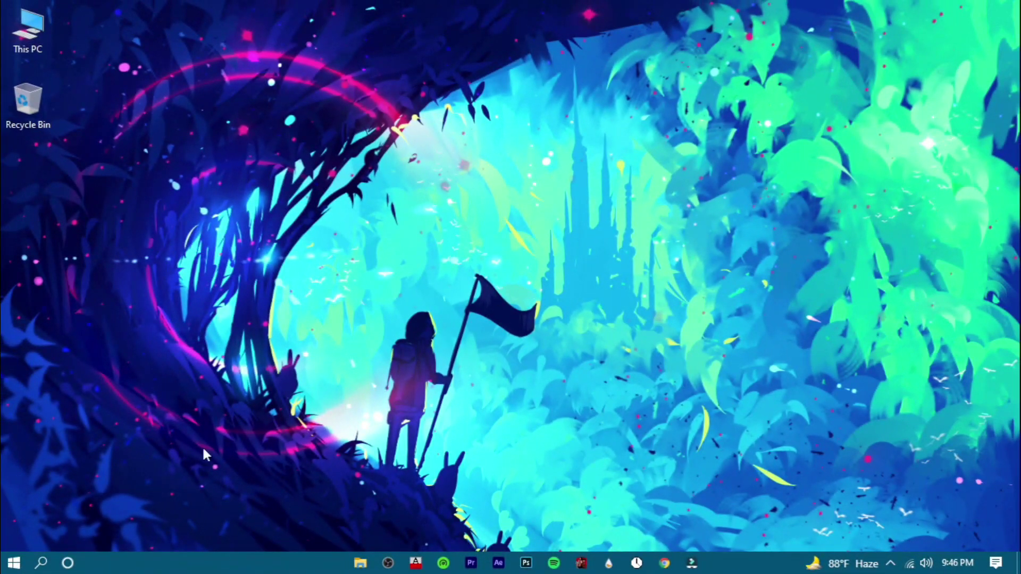
# Open System Configuration, turn on No GUI boot and set the boot timeout to 10 seconds
pyautogui.click(39, 561)
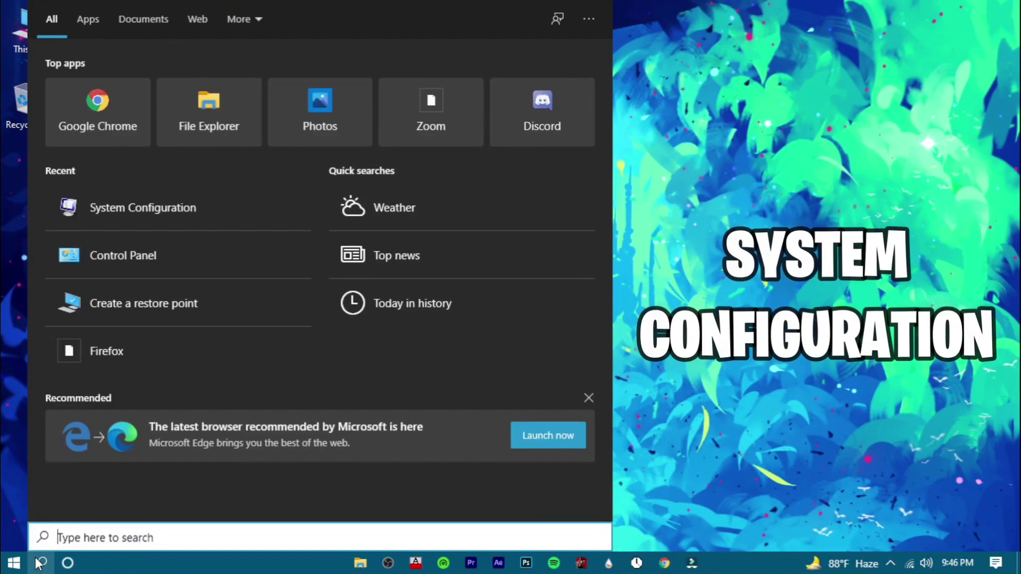
pyautogui.write('system')
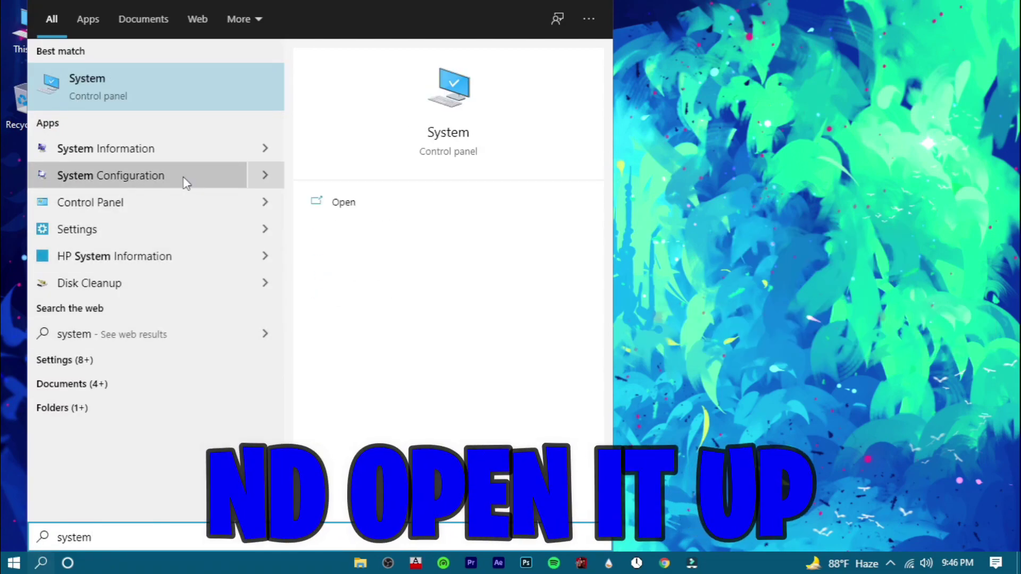
pyautogui.click(184, 180)
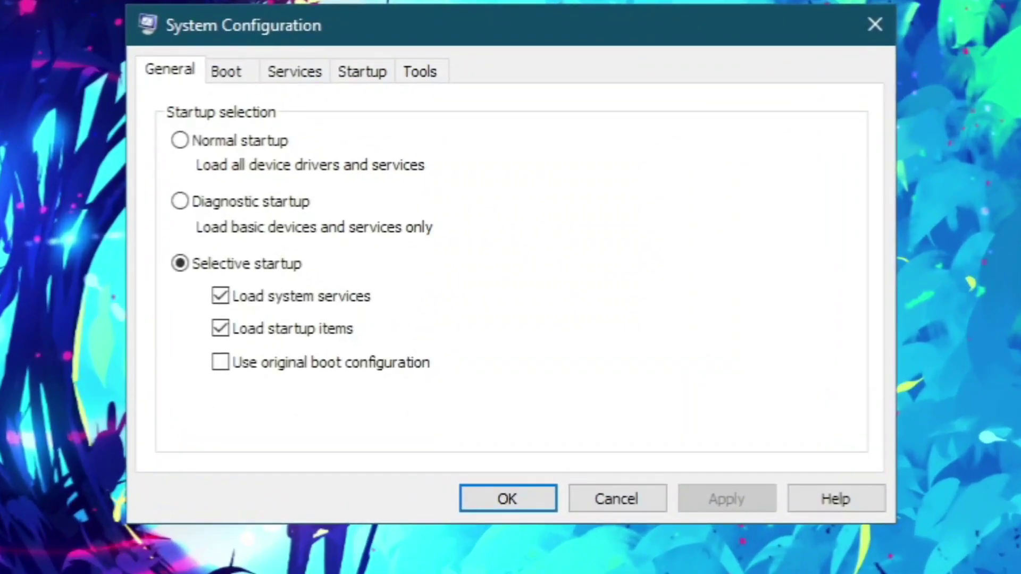
pyautogui.click(228, 72)
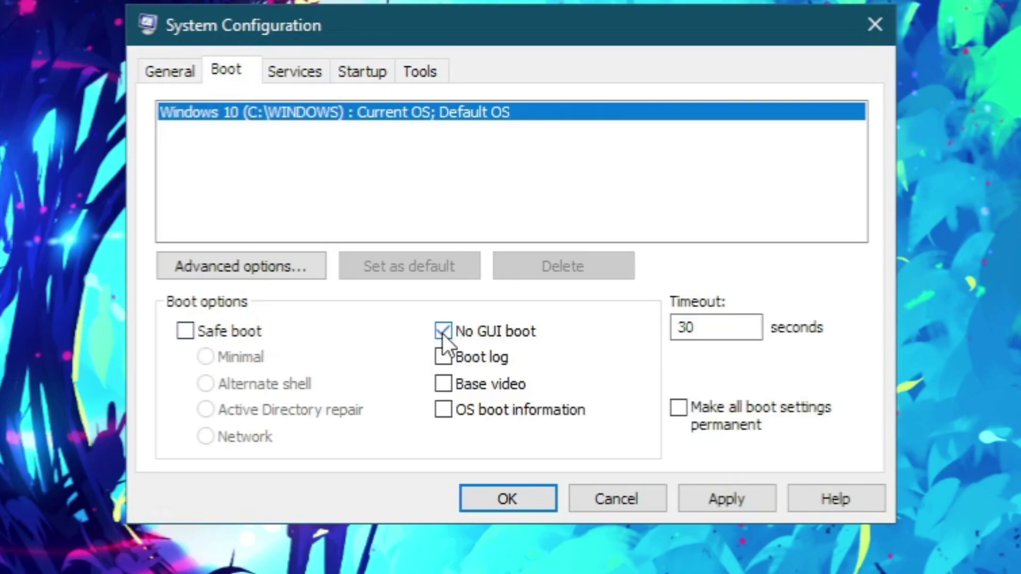
pyautogui.write('10')
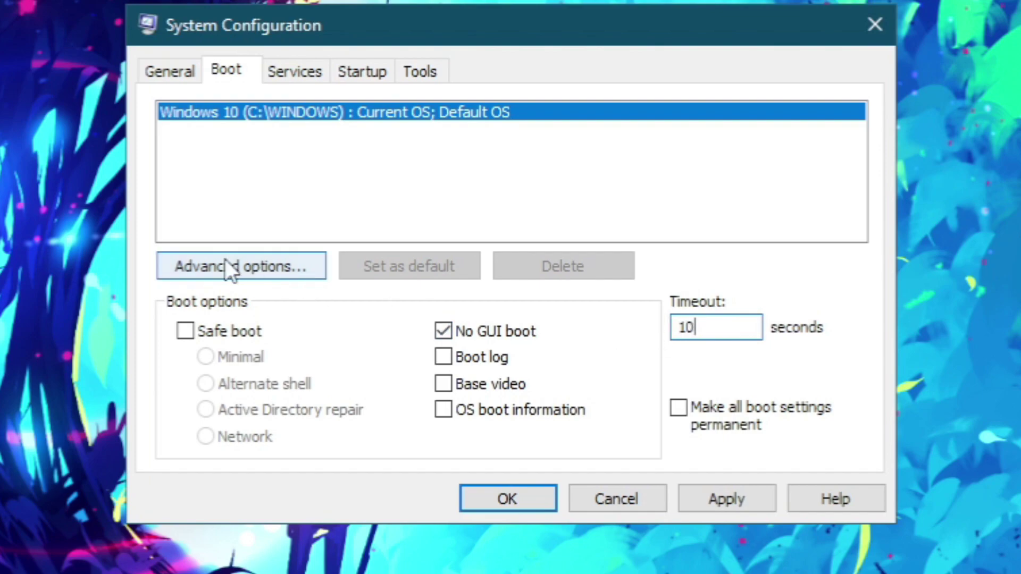
# Set the number of processors to 4 in the advanced boot options and confirm
pyautogui.click(198, 264)
pyautogui.click(352, 112)
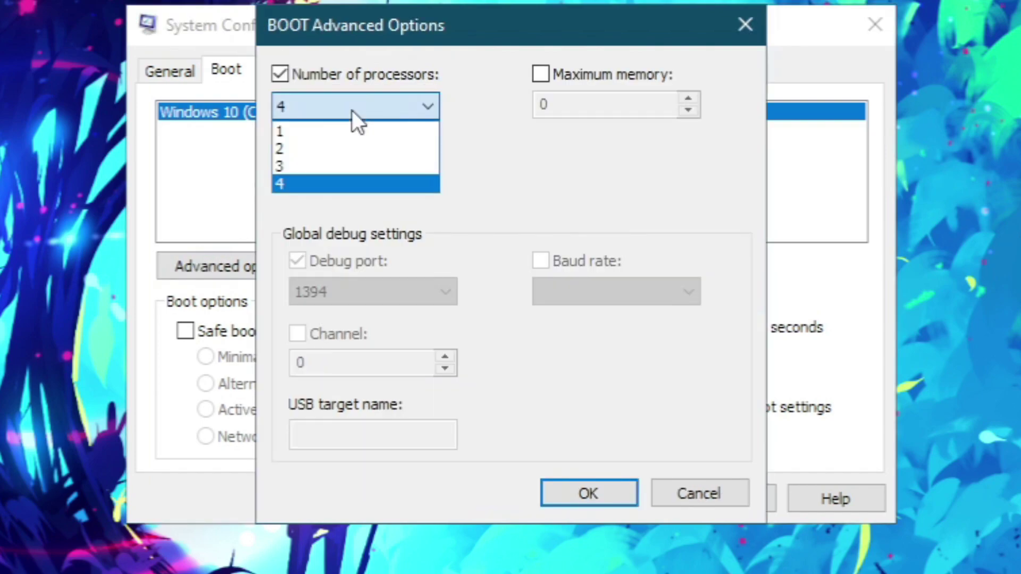
pyautogui.click(320, 177)
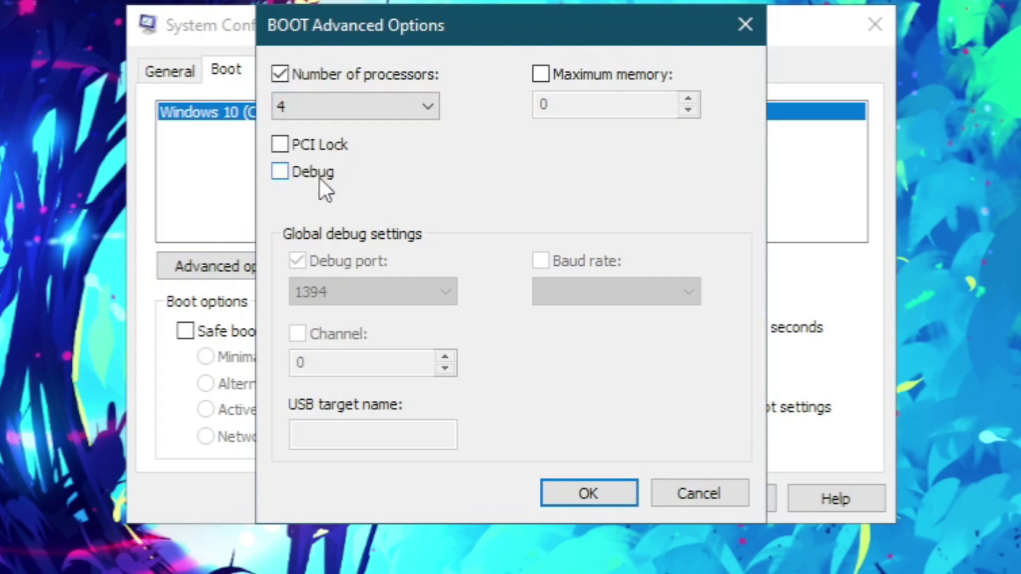
pyautogui.click(595, 499)
# Apply the boot settings, close System Configuration and restart the computer
pyautogui.click(723, 496)
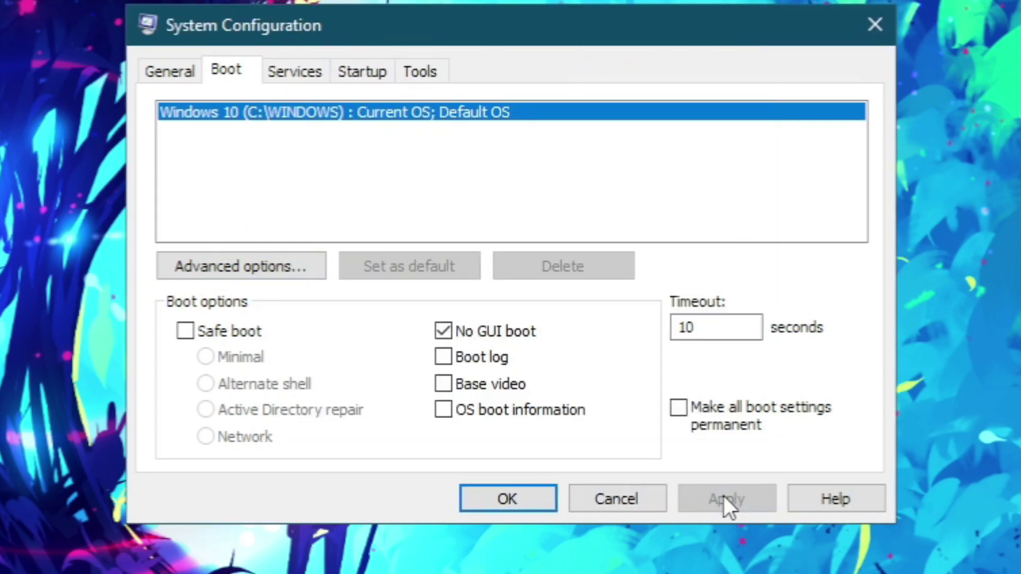
pyautogui.click(499, 500)
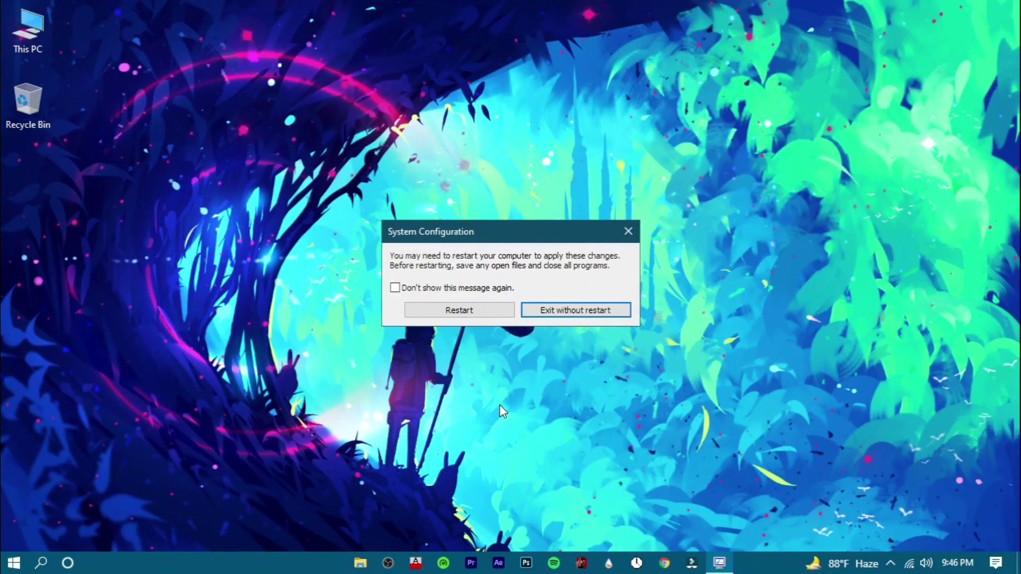
pyautogui.click(502, 314)
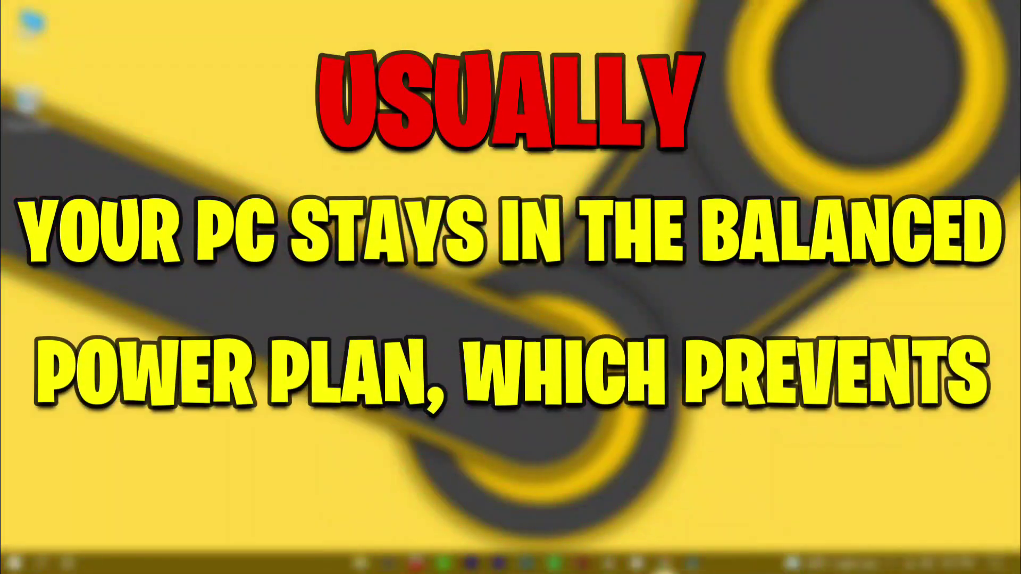
pyautogui.press('Return')
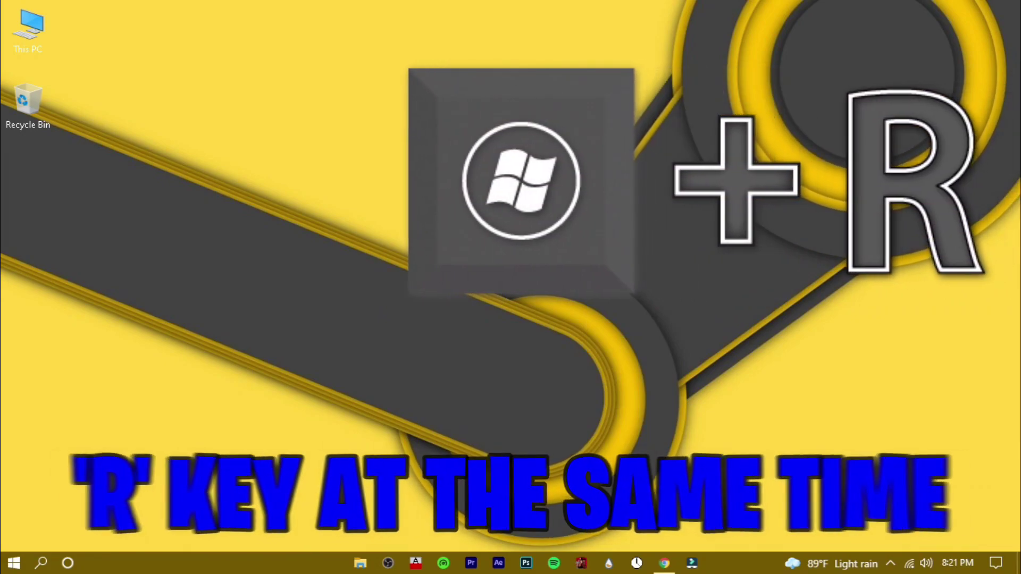
# Open a Command Prompt window by running cmd from the Run dialog
pyautogui.press('super+r')
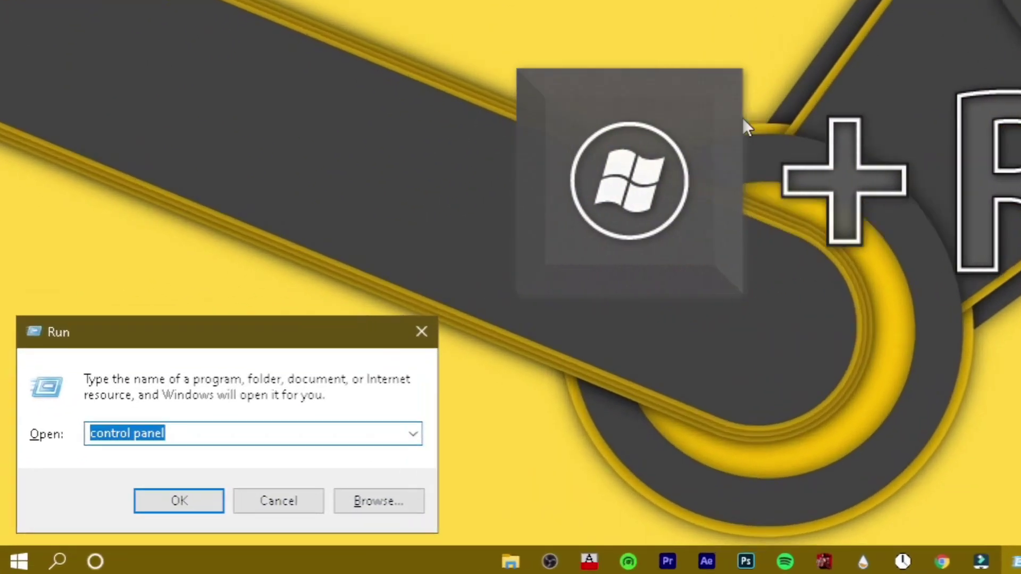
pyautogui.write('cmd')
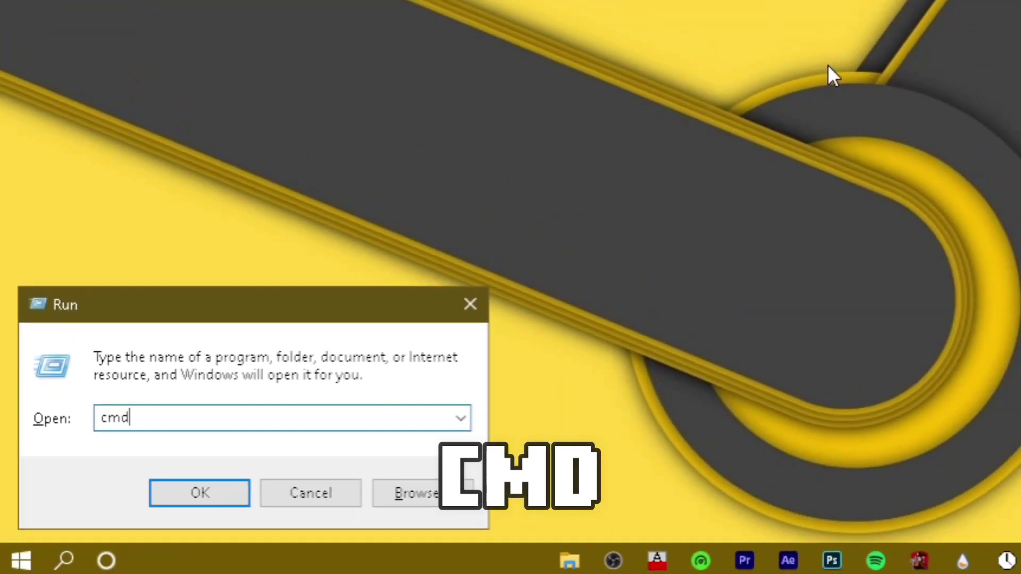
pyautogui.press('Return')
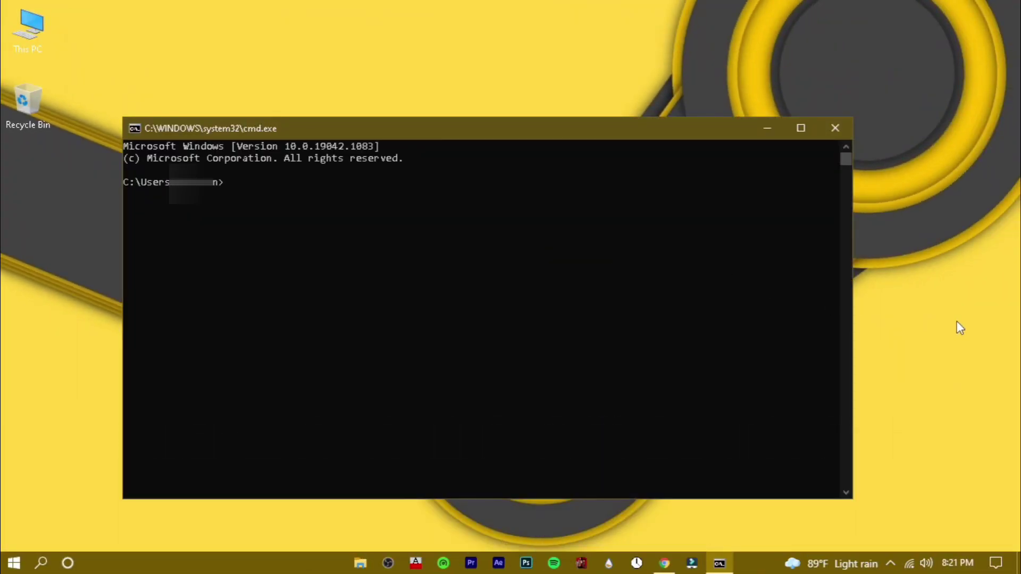
# Run powercfg -duplicatescheme e9a42b02-d5df-448d-aa00-03f14749eb61 to add the Ultimate Performance power plan, and close the Command Prompt
pyautogui.write('powercfg -duplicatescheme e9a42b02-d5df-448d-aa00-03f14749eb61')
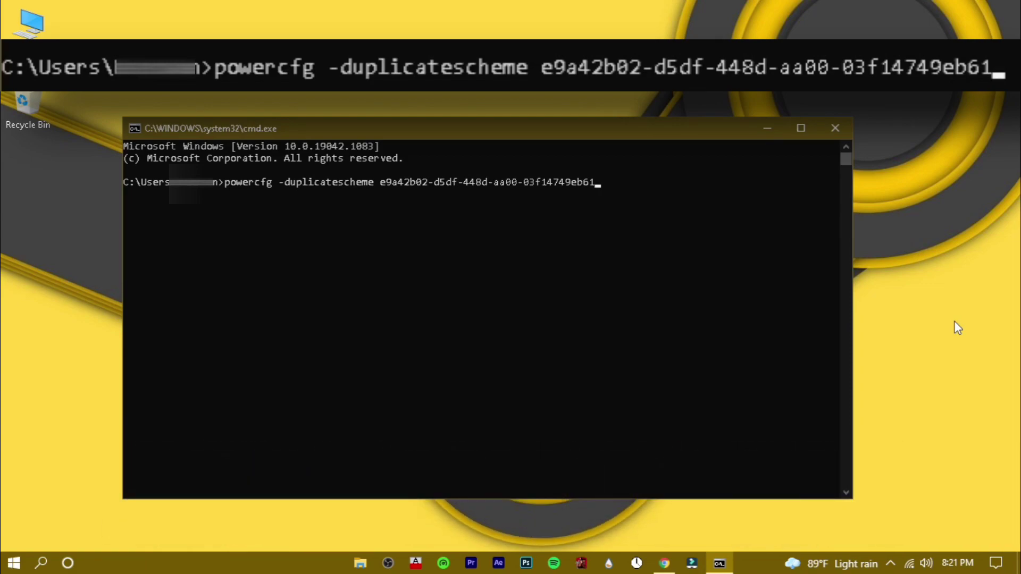
pyautogui.moveTo(599, 185); pyautogui.dragTo(364, 186)
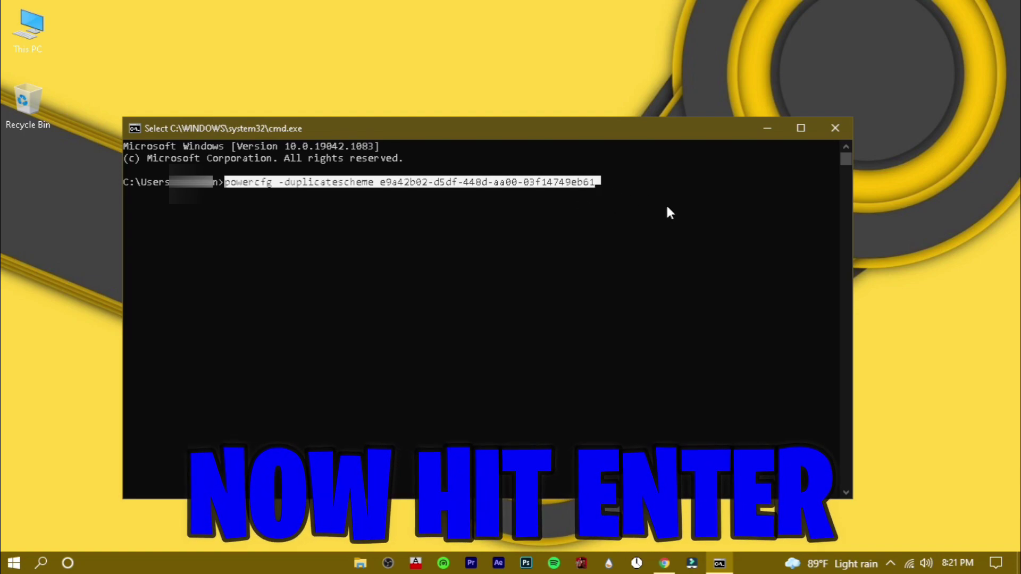
pyautogui.press('Return')
pyautogui.press('Return')
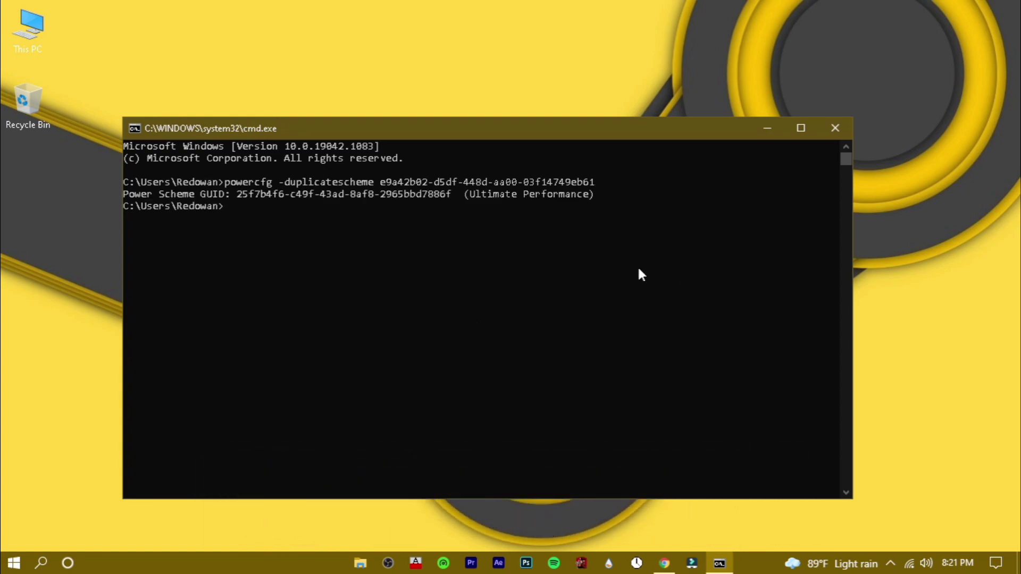
pyautogui.click(843, 134)
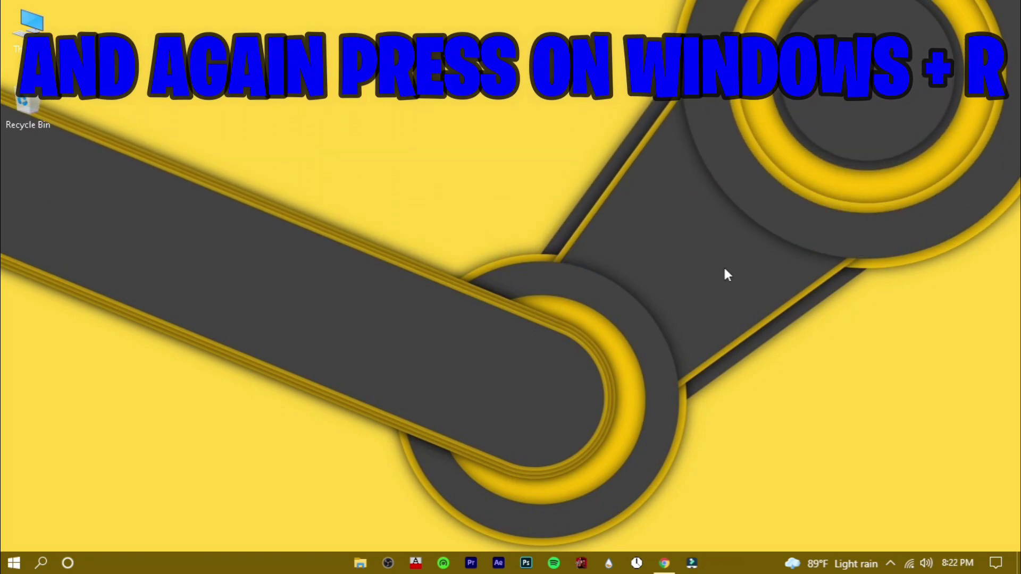
# Launch Control Panel by running control and open Power Options under System and Security
pyautogui.press('super+r')
pyautogui.write('control')
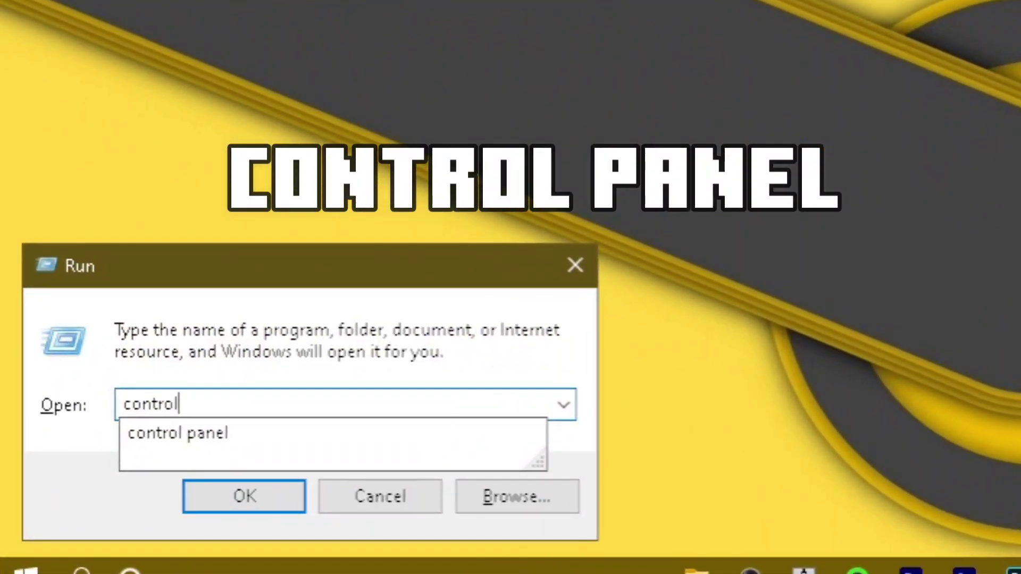
pyautogui.press('Return')
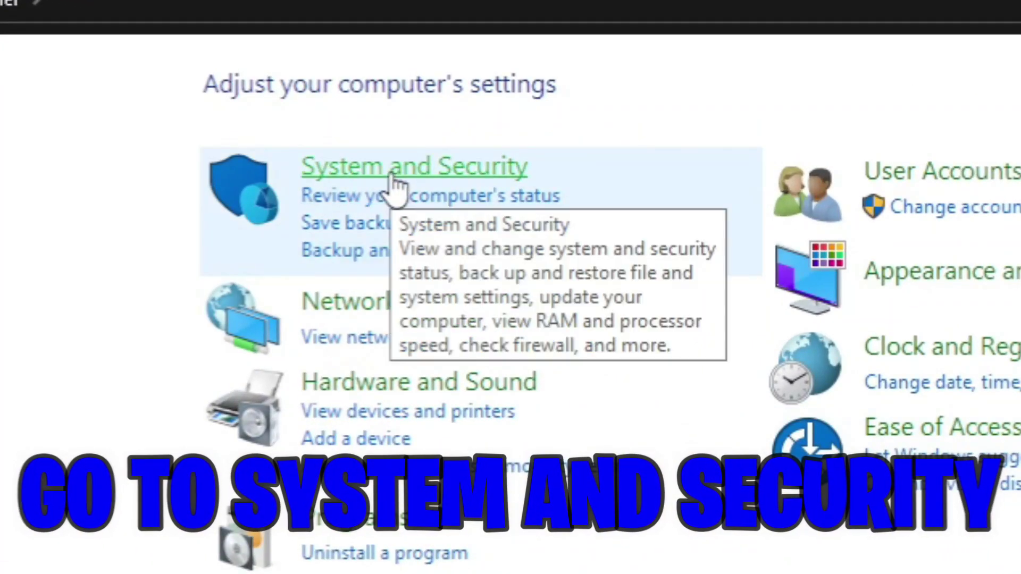
pyautogui.click(392, 178)
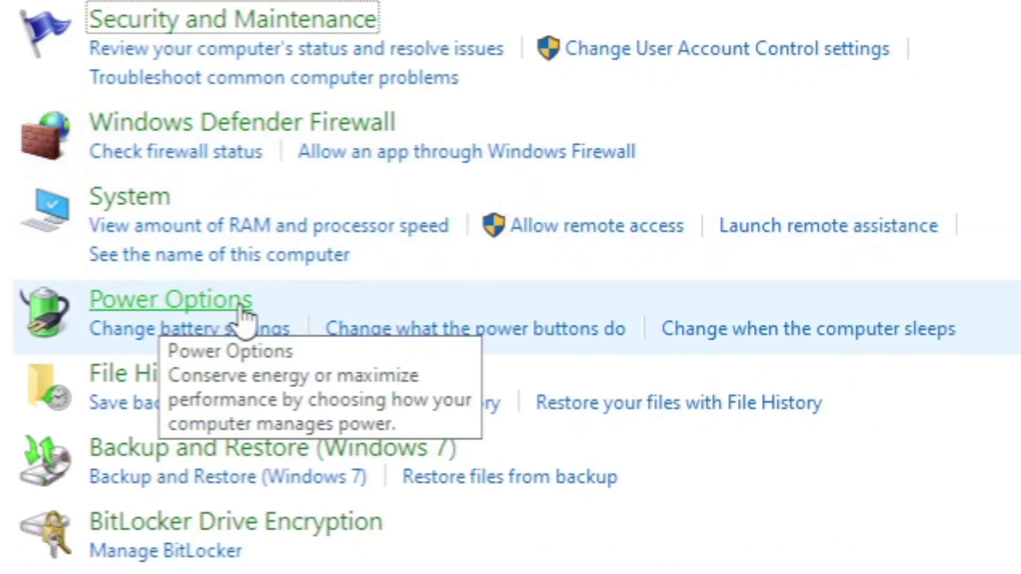
pyautogui.click(237, 309)
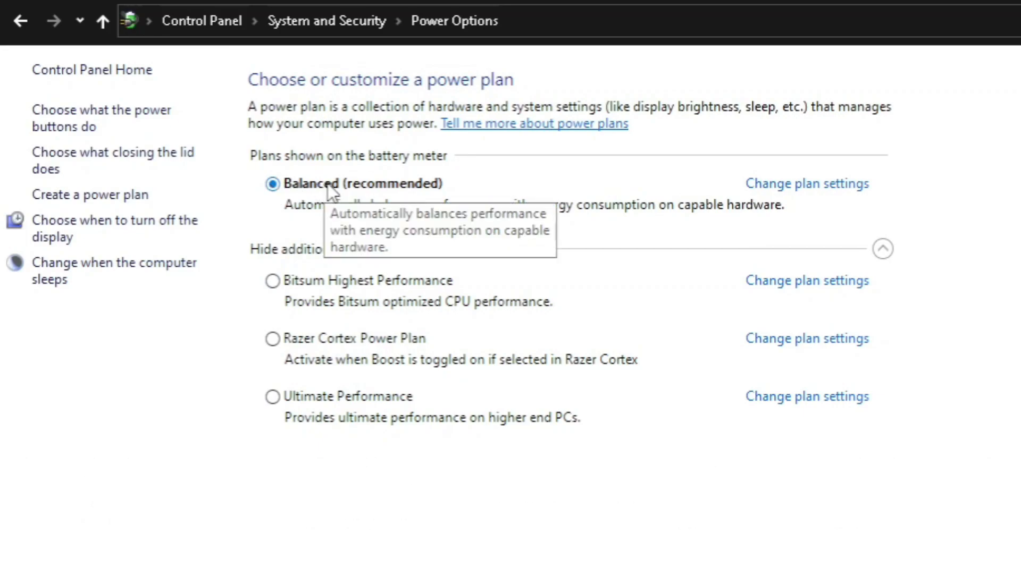
# Show the additional power plans and select Ultimate Performance as the active plan
pyautogui.click(882, 249)
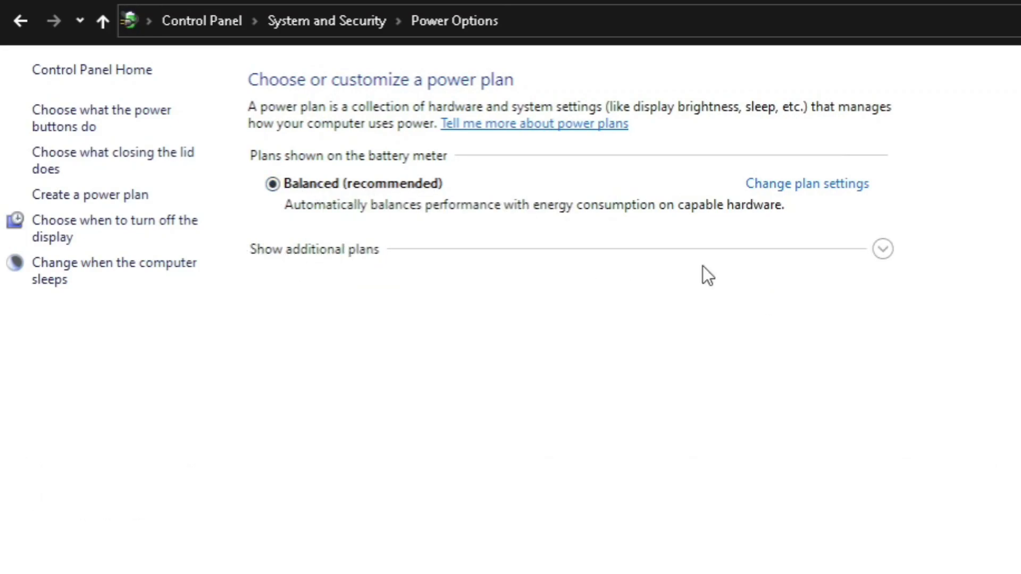
pyautogui.click(883, 252)
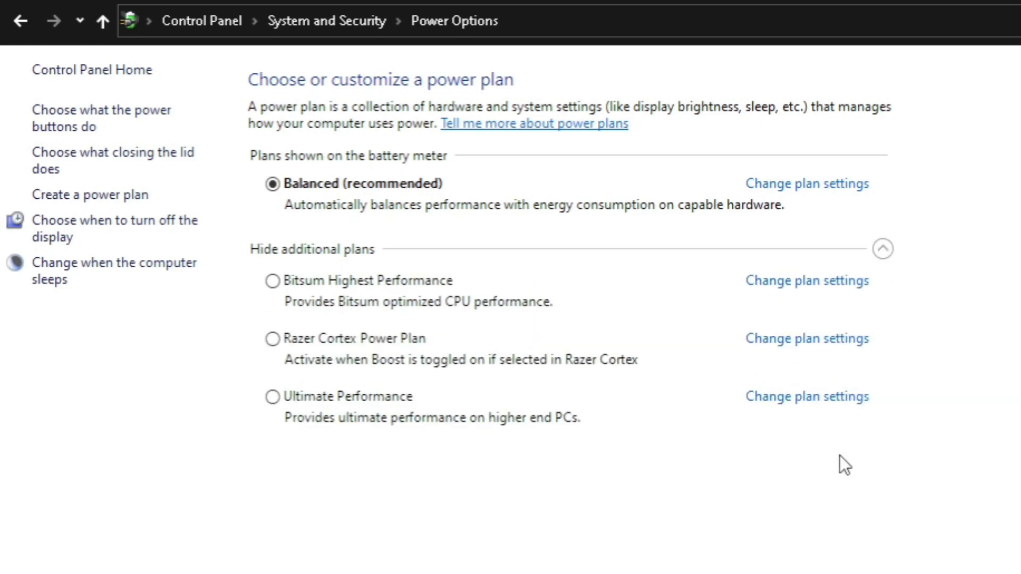
pyautogui.click(272, 398)
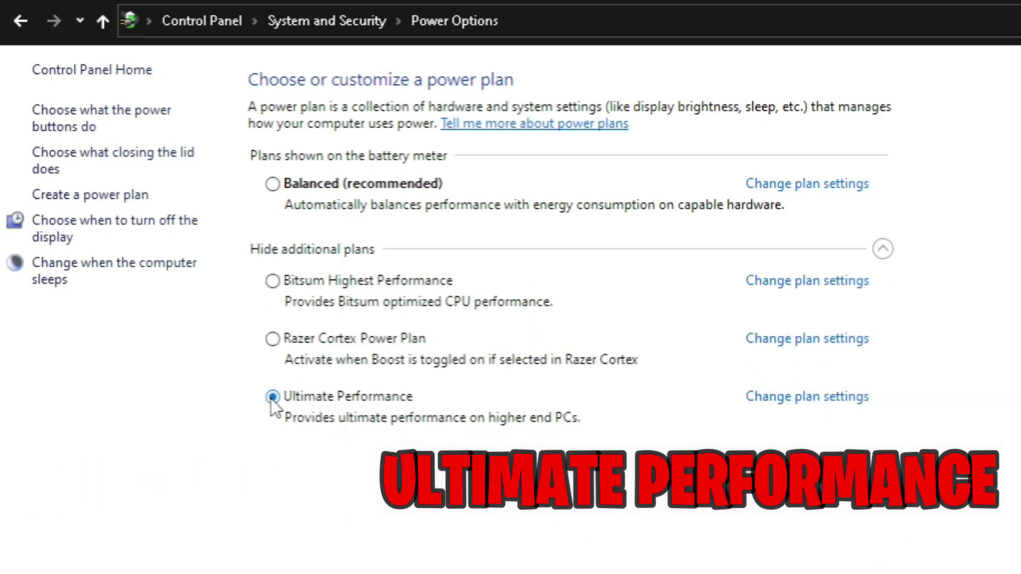